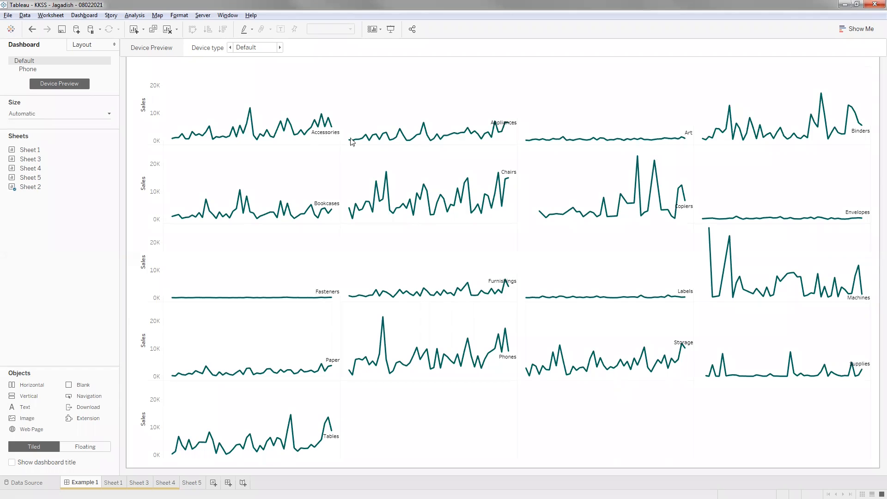
On Sheet 5, place Sub-Category on rows and Order Date as continuous MONTH on columns
mouse_move(388, 226)
mouse_move(323, 139)
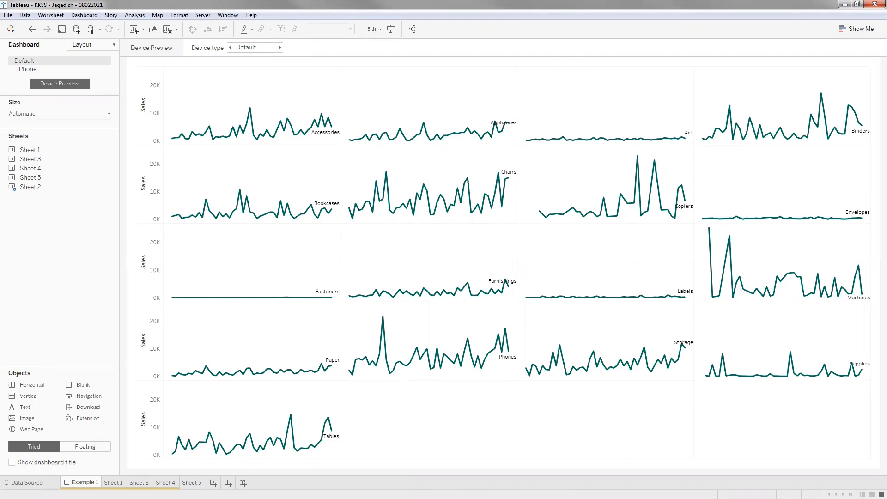
left_click(192, 482)
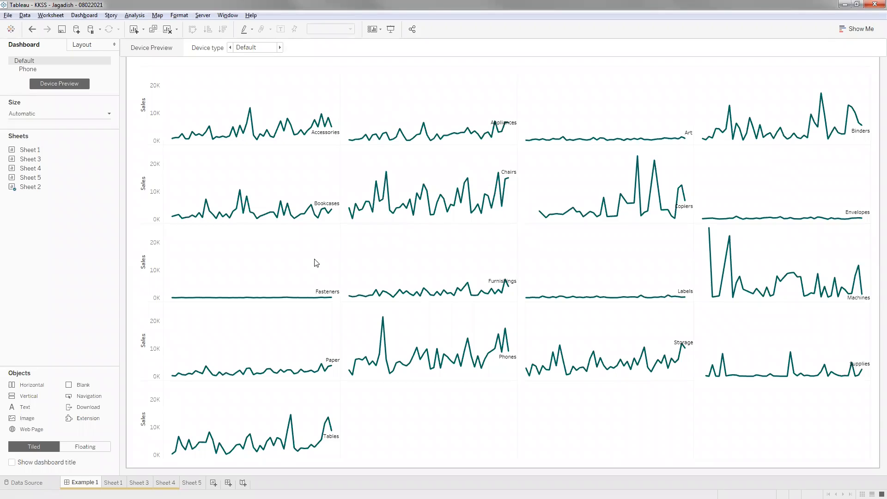
left_click(191, 483)
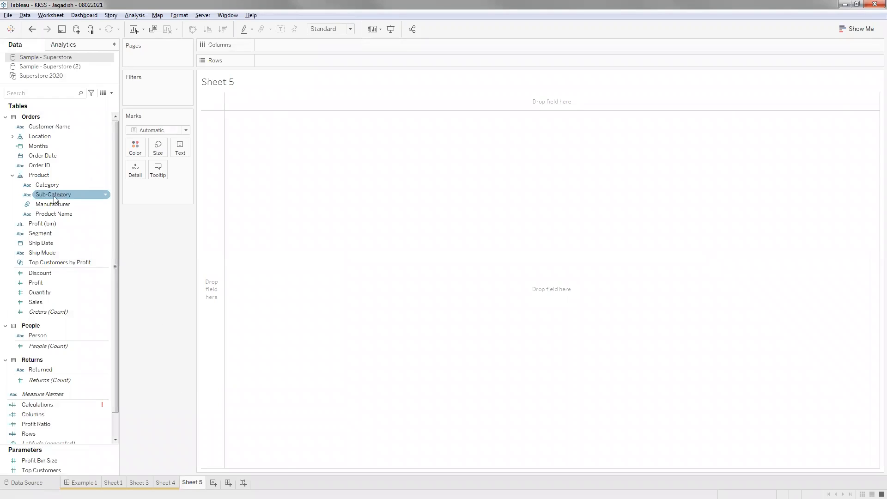
mouse_move(214, 126)
left_mouse_down()
mouse_move(302, 52)
mouse_move(285, 60)
mouse_move(291, 73)
left_mouse_up()
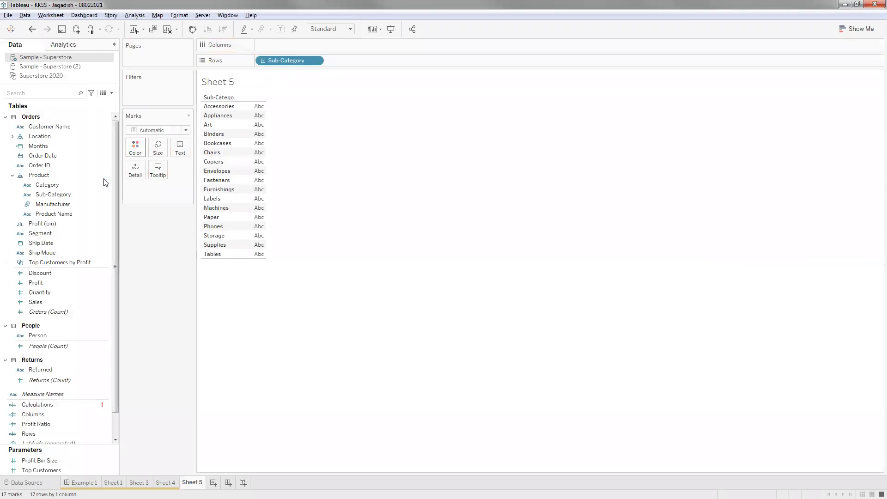
left_click(47, 146)
left_click_drag(49, 151, 287, 46)
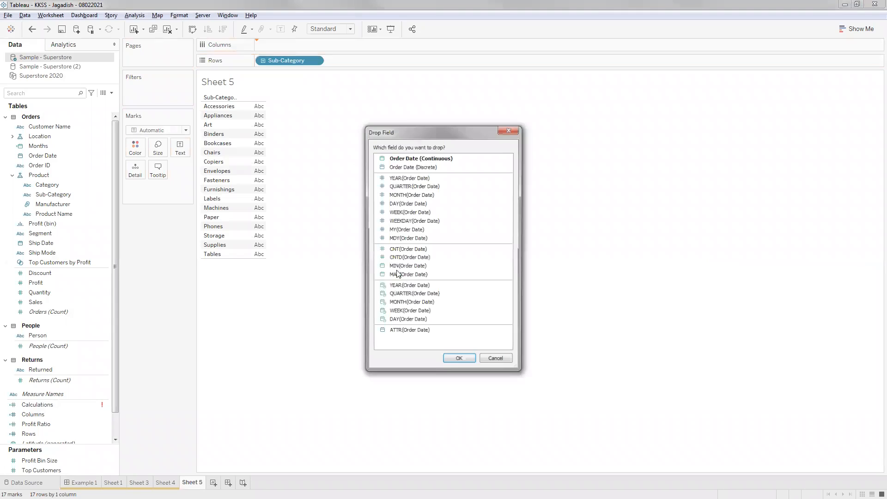
left_click(410, 304)
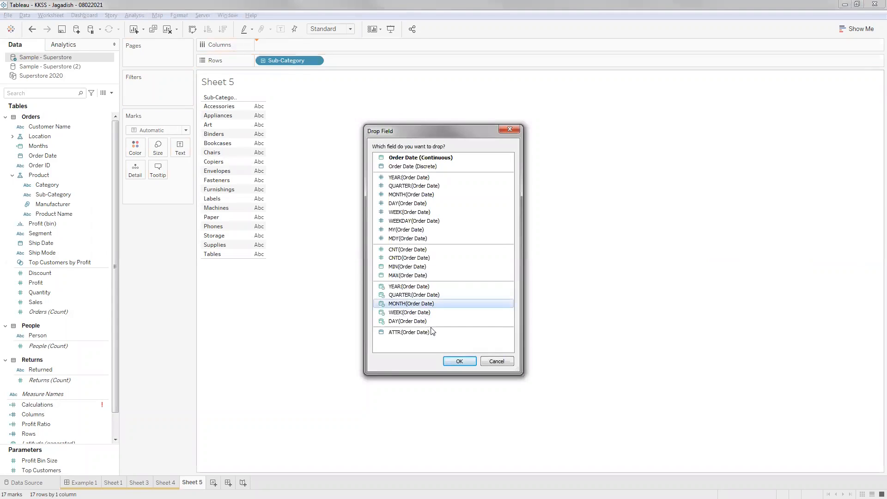
left_click(459, 362)
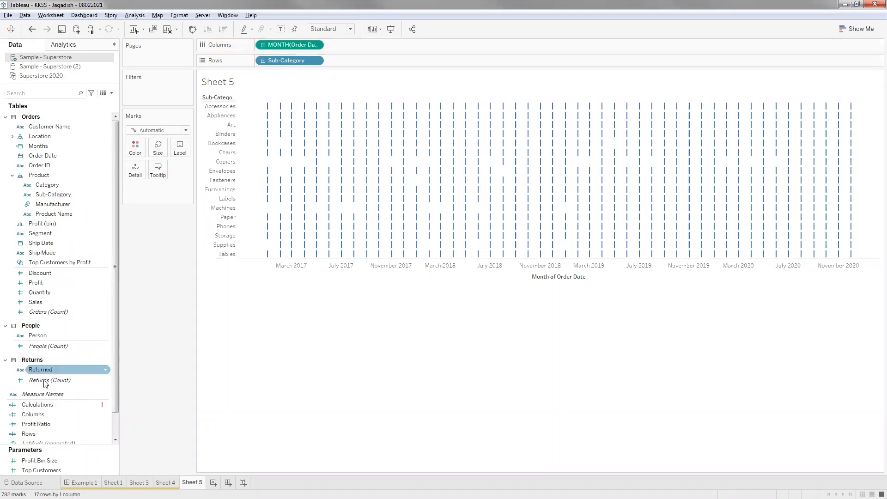
Add Sales to the rows after Sub-Category and set the sheet to Fit Height
scroll(46, 331, "down", 1)
mouse_move(44, 379)
left_mouse_down()
mouse_move(41, 268)
mouse_move(260, 153)
mouse_move(353, 52)
mouse_move(353, 62)
left_mouse_up()
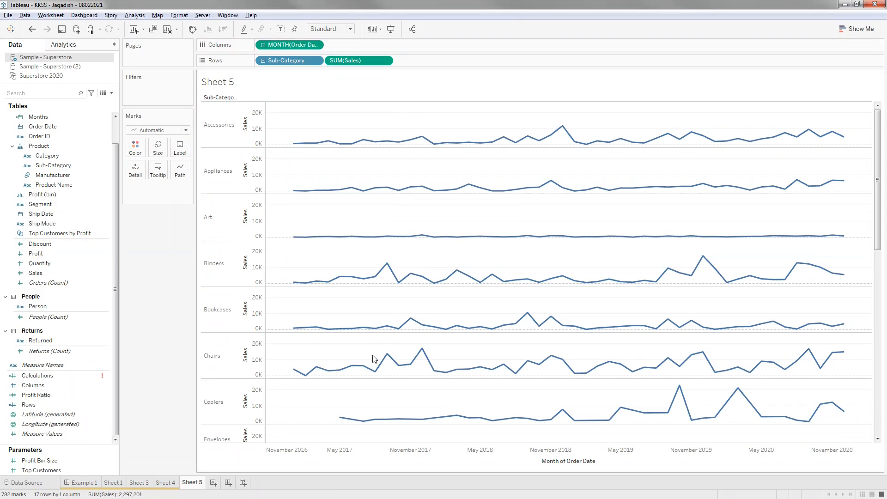
scroll(381, 350, "down", 5)
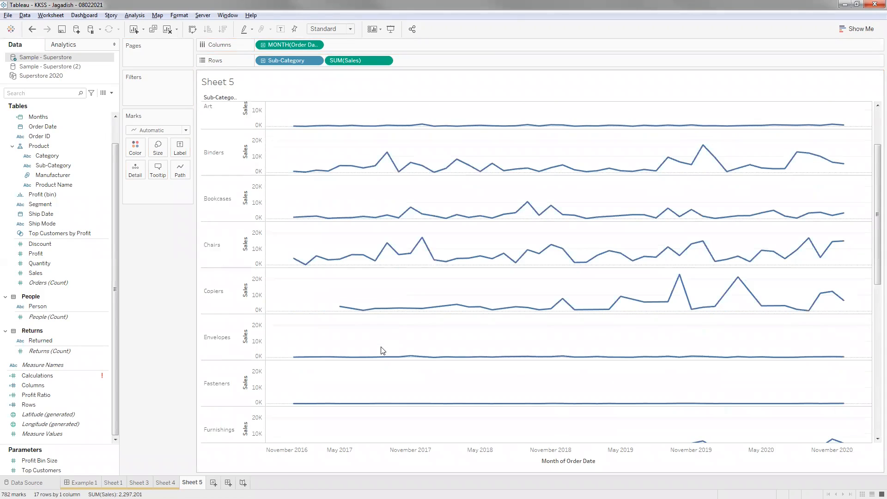
scroll(379, 348, "up", 5)
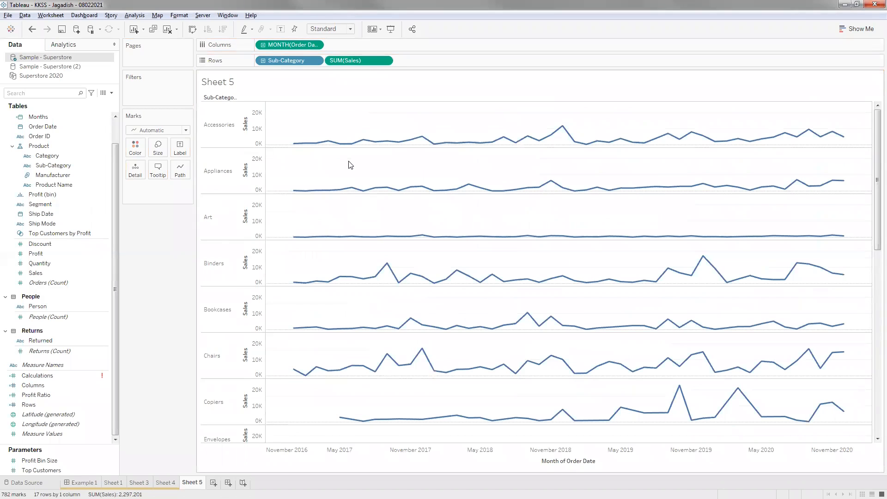
left_click(351, 30)
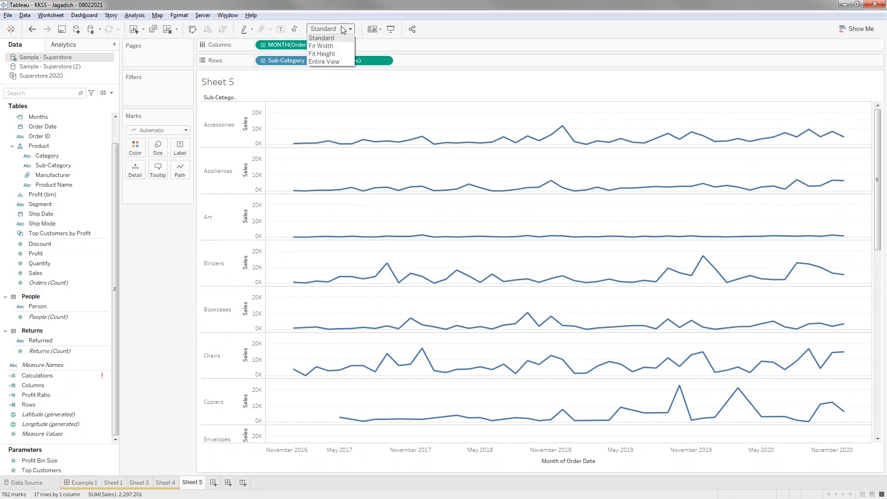
left_click(331, 54)
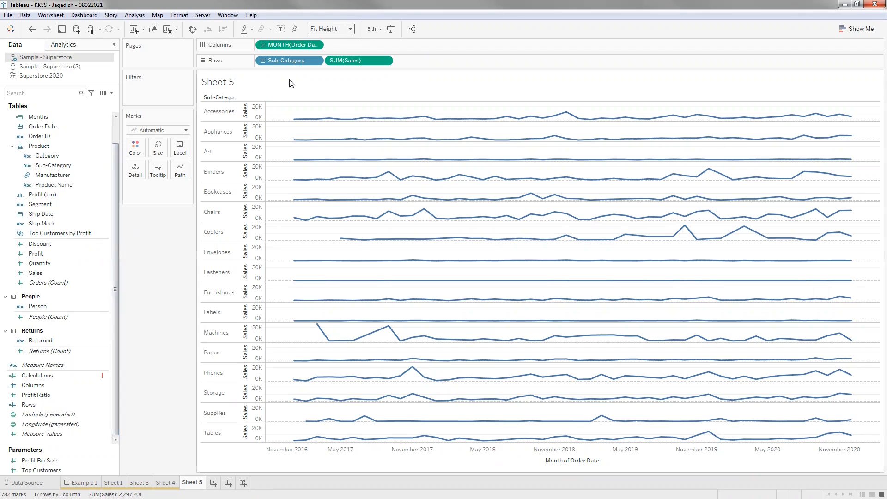
Compare the Example 1 dashboard's grid of sub-category line charts with Sheet 5
mouse_move(313, 217)
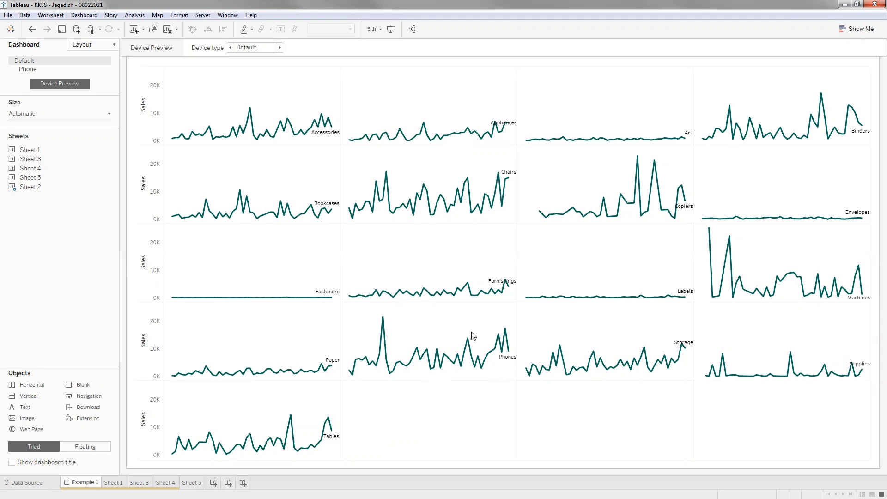
mouse_move(404, 370)
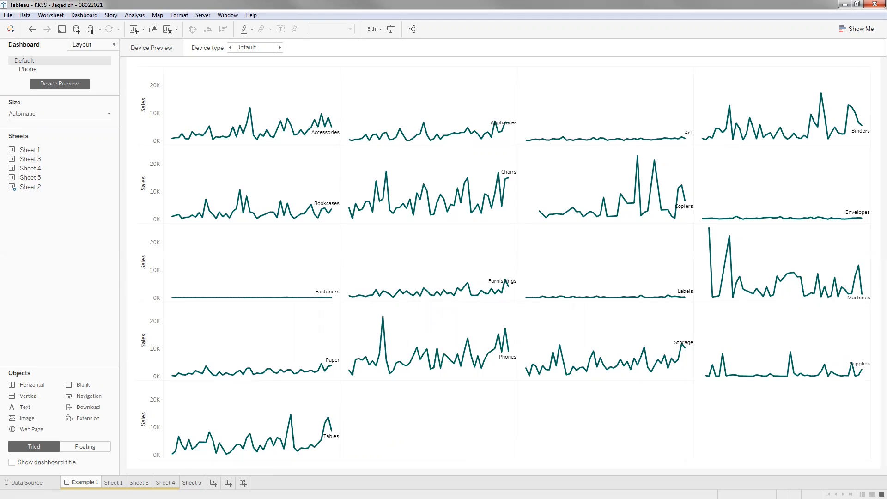
mouse_move(192, 483)
left_click(192, 483)
left_click(192, 483)
Filter Sheet 5 to only the Accessories sub-category and compare the chart with the Example 1 dashboard
left_click_drag(306, 61, 168, 92)
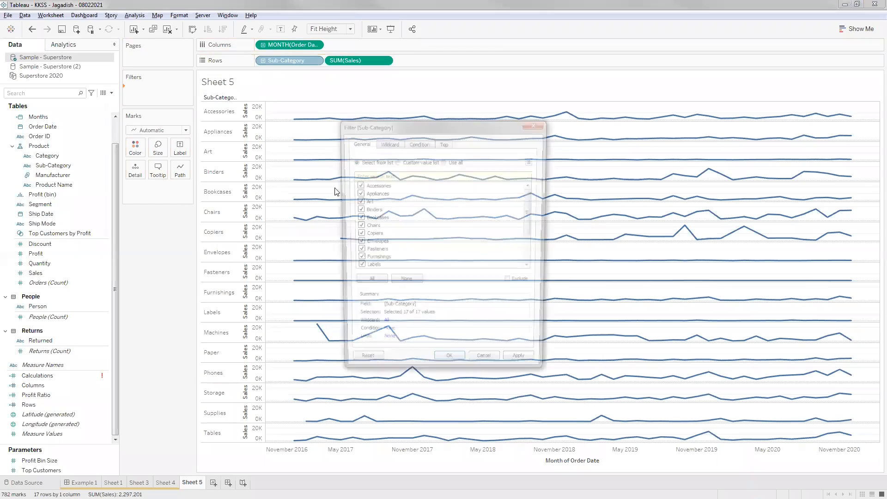
left_click(415, 283)
left_click(356, 185)
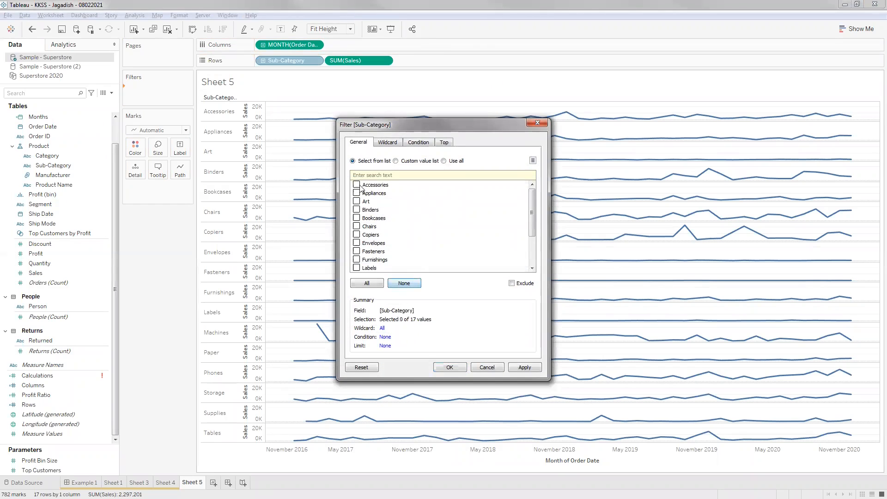
left_click(448, 367)
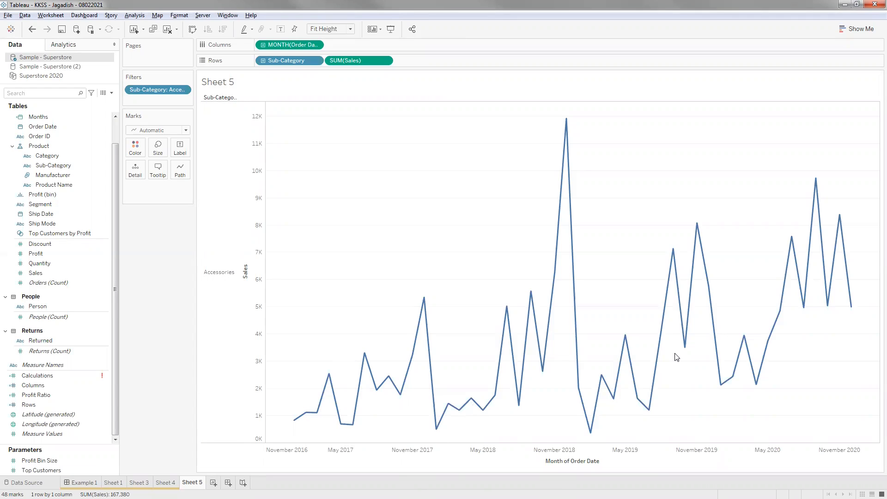
left_click(81, 482)
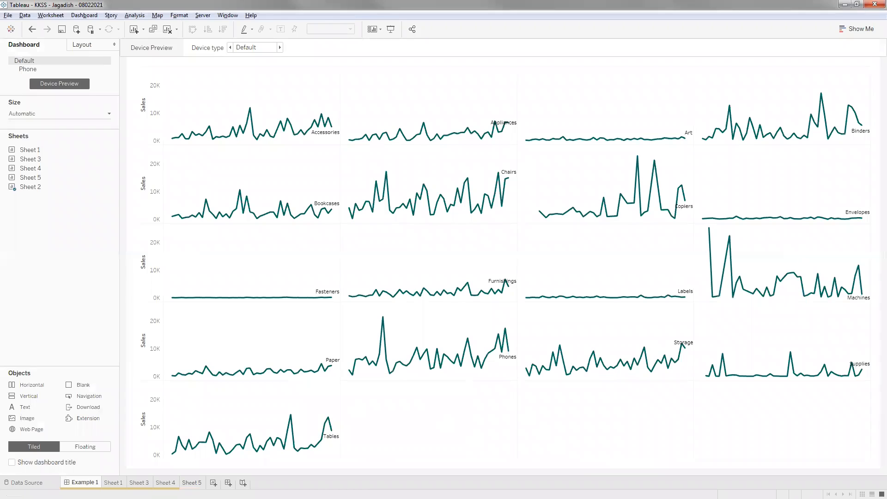
left_click(192, 483)
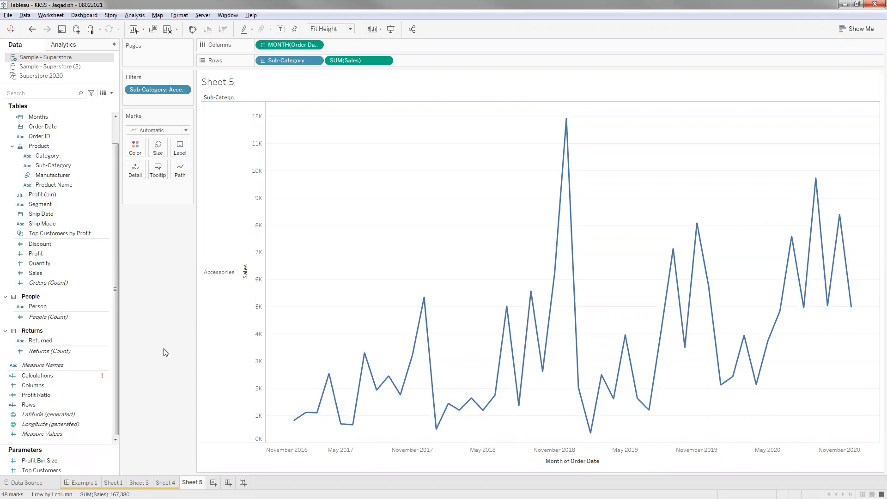
Clear all fields and filters from Sheet 5
right_click(196, 483)
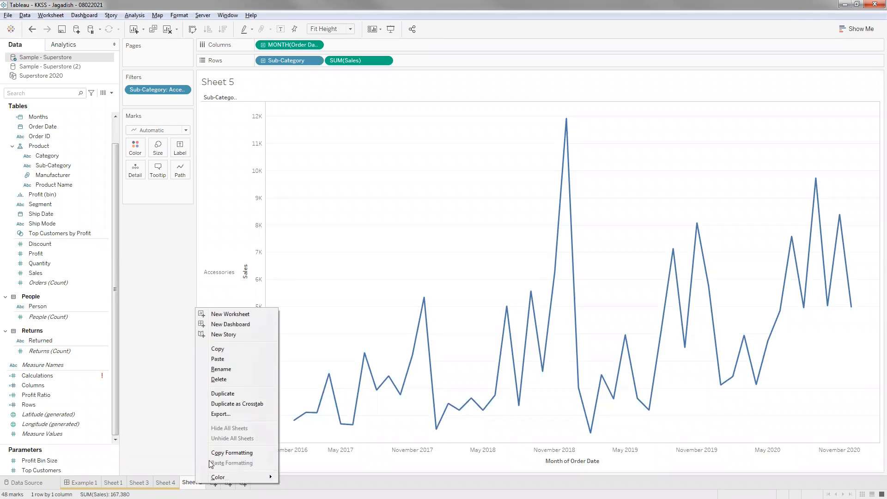
left_click(195, 186)
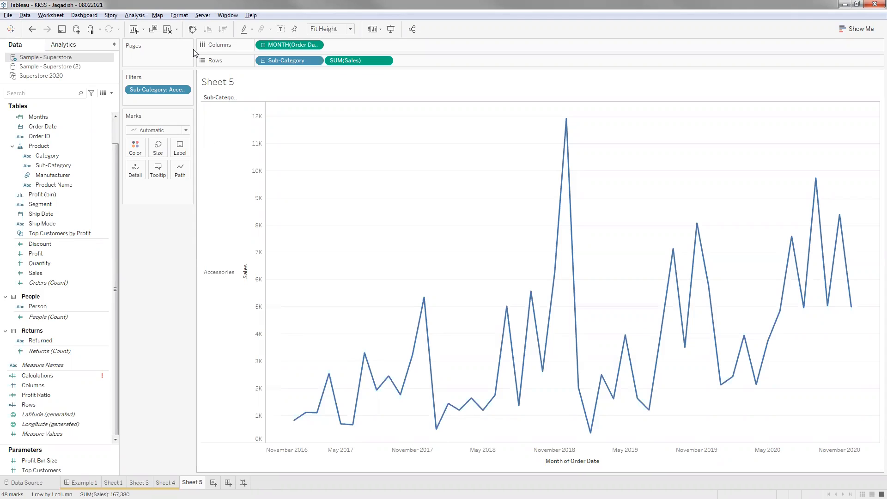
left_click(193, 29)
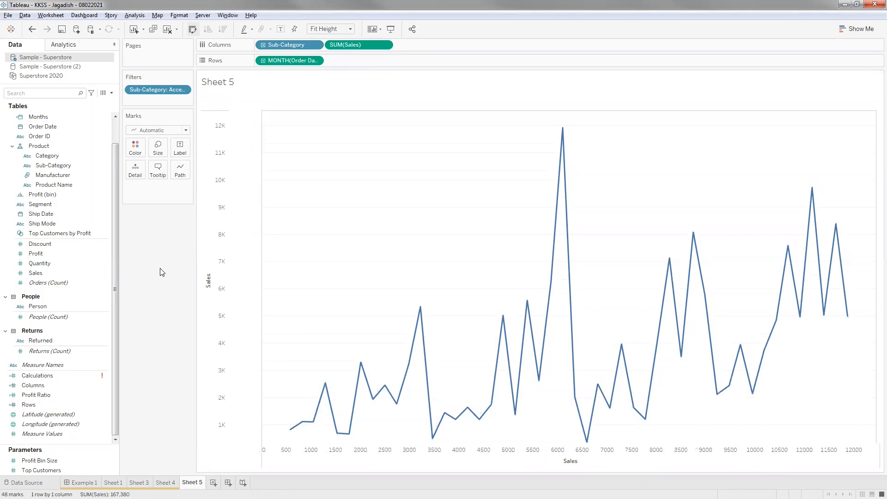
left_click(192, 29)
left_click(167, 29)
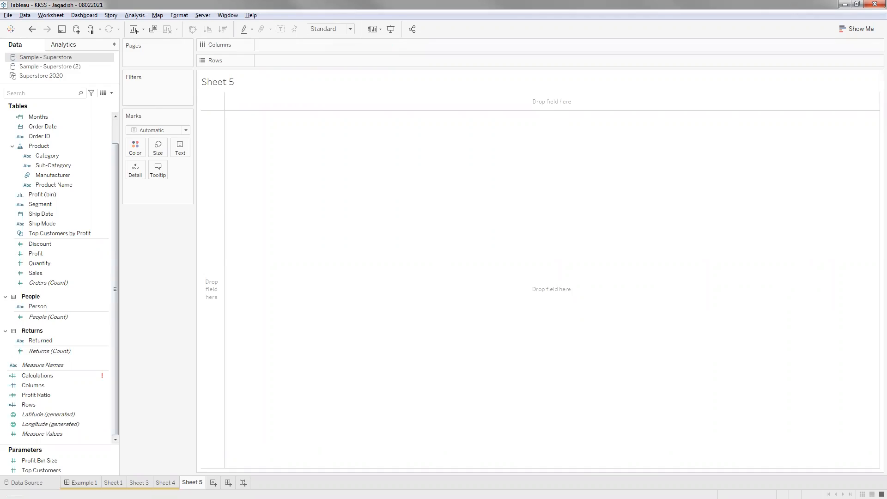
Check the Example 1 dashboard, return to Sheet 5, and open the Calculations field for editing to review its Columns and Rows formulas
left_click(84, 483)
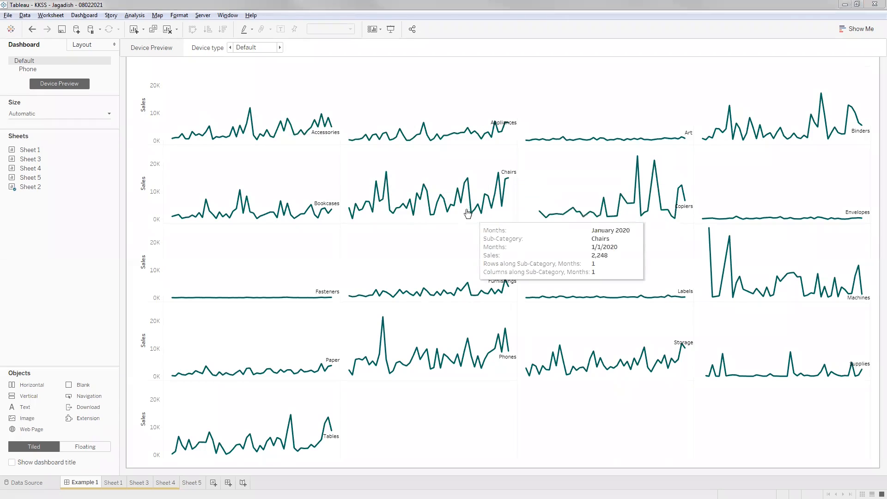
left_click(192, 483)
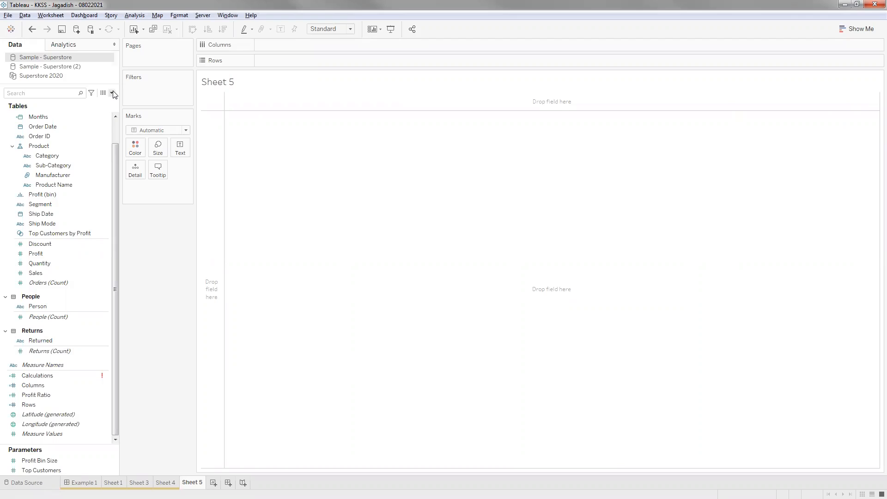
right_click(62, 378)
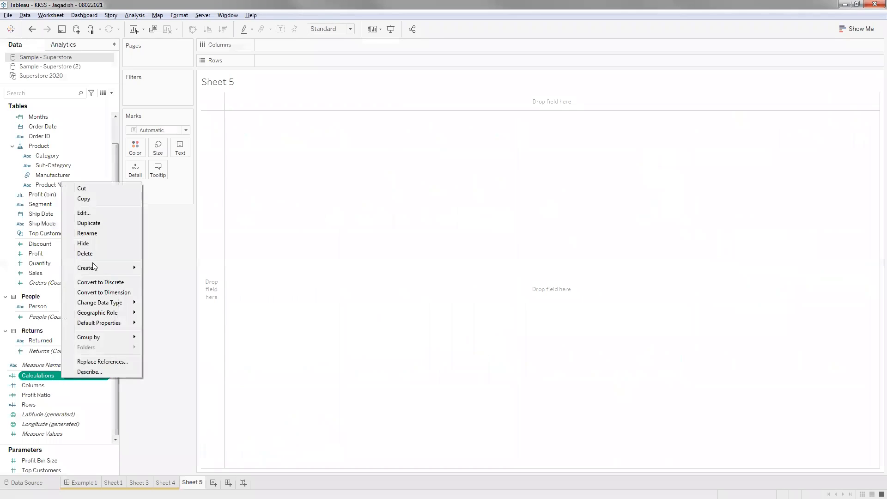
left_click(97, 213)
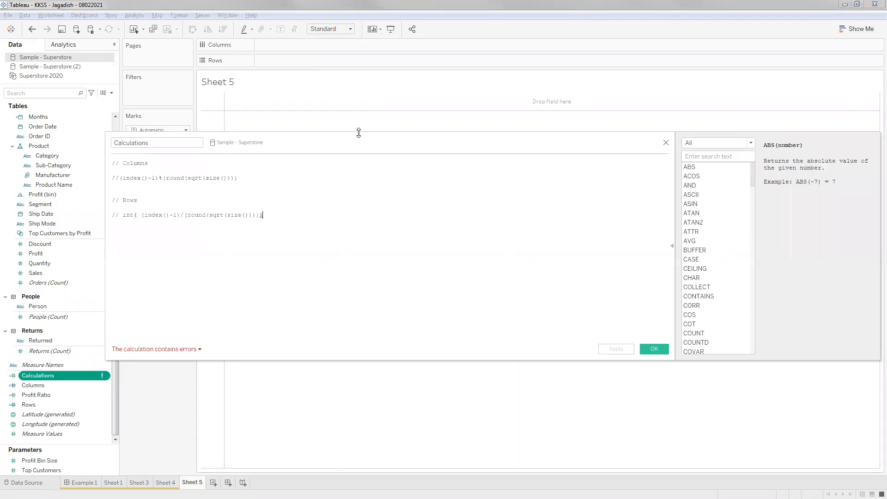
left_click_drag(353, 143, 530, 162)
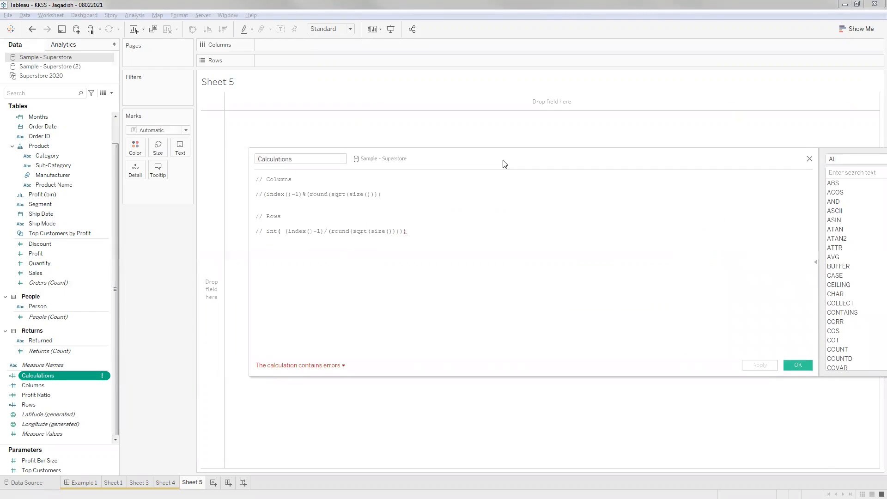
left_click_drag(396, 196, 258, 197)
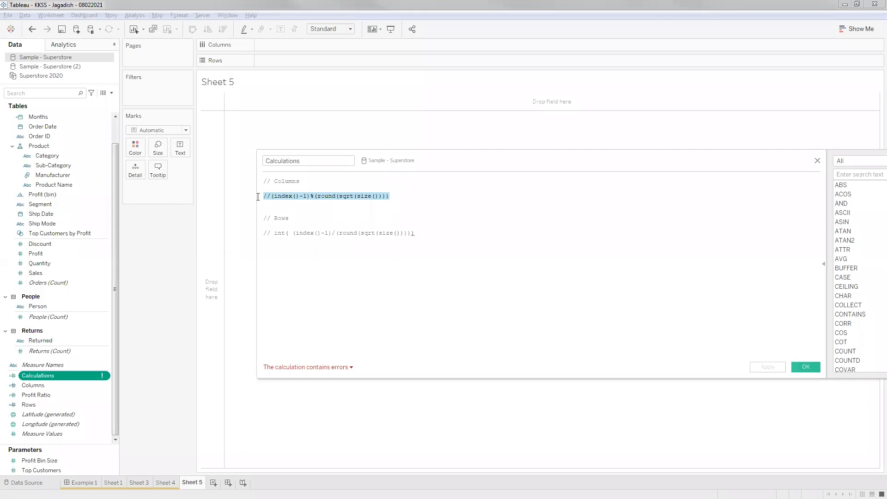
left_click(427, 233)
left_click_drag(257, 234, 414, 234)
left_click(428, 239)
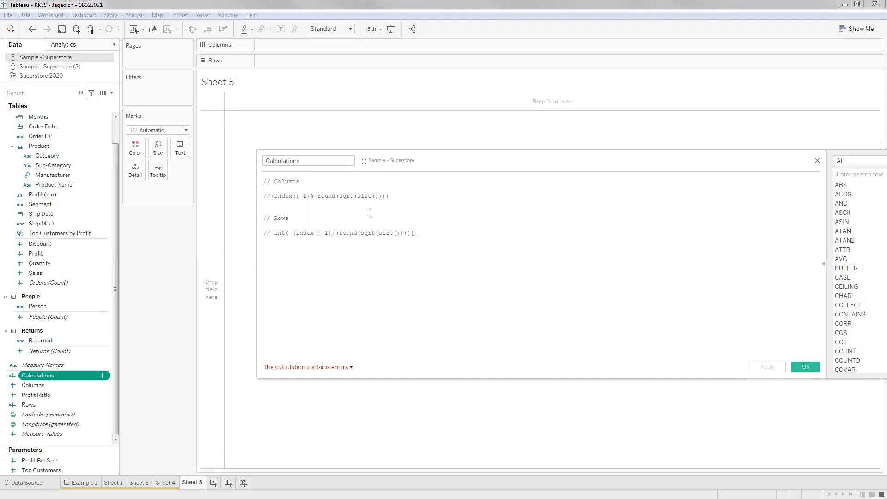
Uncomment the Columns formula (index()-1)%(round(sqrt(size()))) in the Calculations editor, enlarge the text, and inspect its INDEX and SIZE functions
left_click(272, 196)
key("BackSpace")
key("BackSpace")
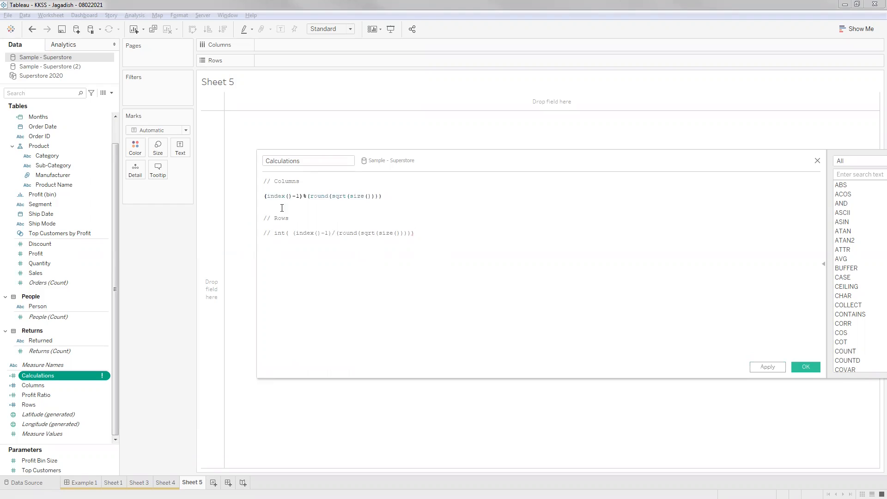
scroll(283, 210, "up", 3)
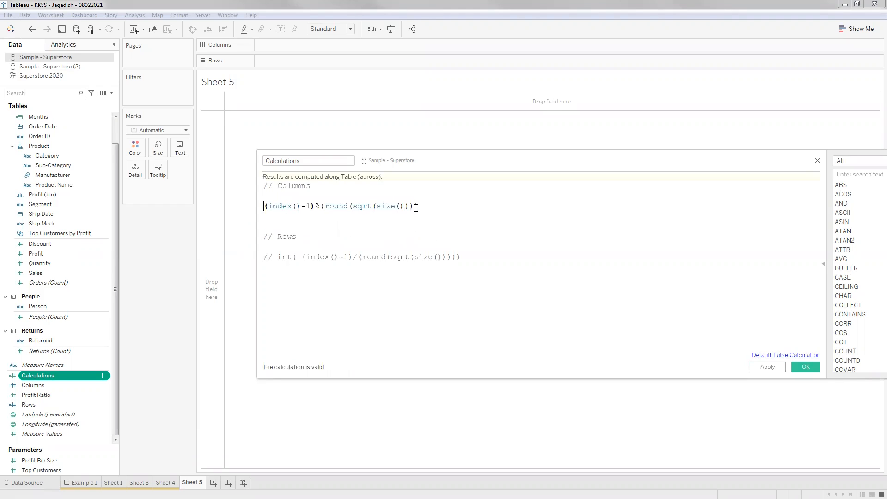
left_click_drag(419, 207, 264, 206)
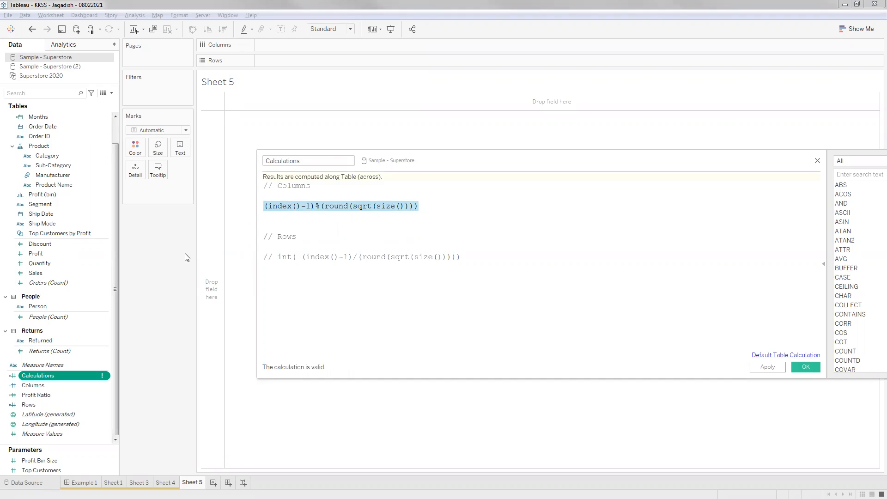
left_click(280, 206)
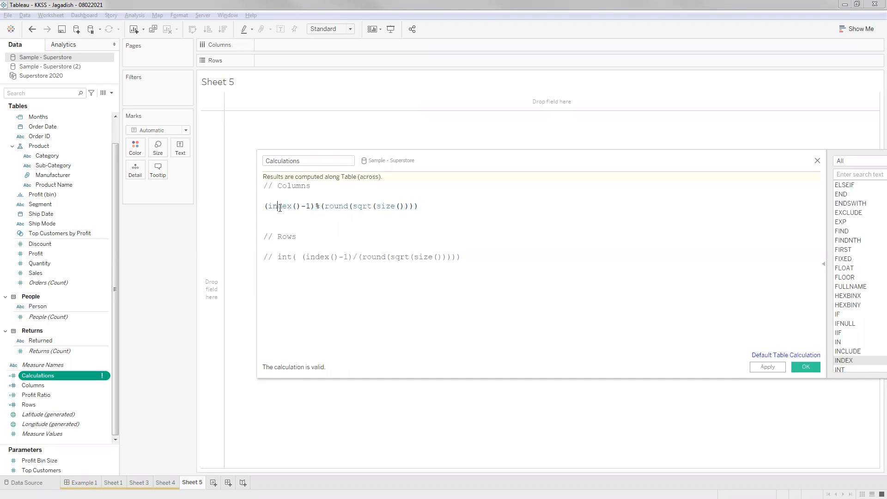
left_click(388, 205)
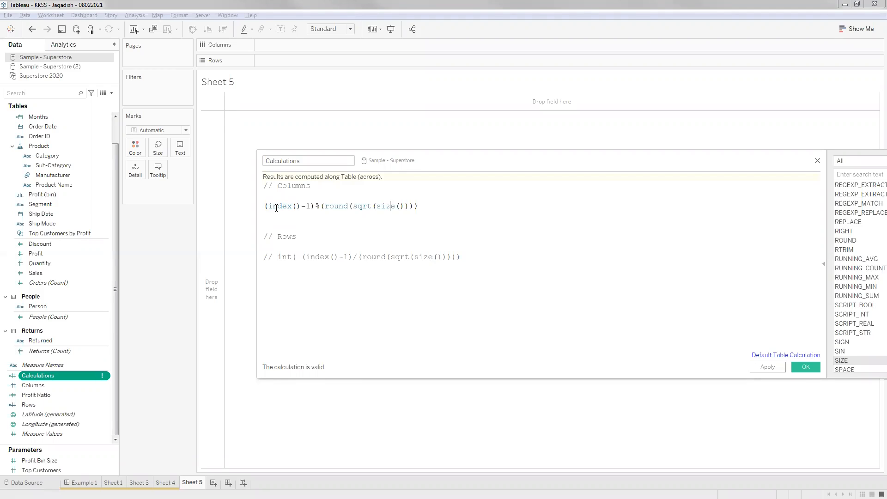
Review the complete Columns formula in the Calculations editor, focusing on how index() and size() are combined
left_click(385, 207)
left_click_drag(419, 206, 264, 207)
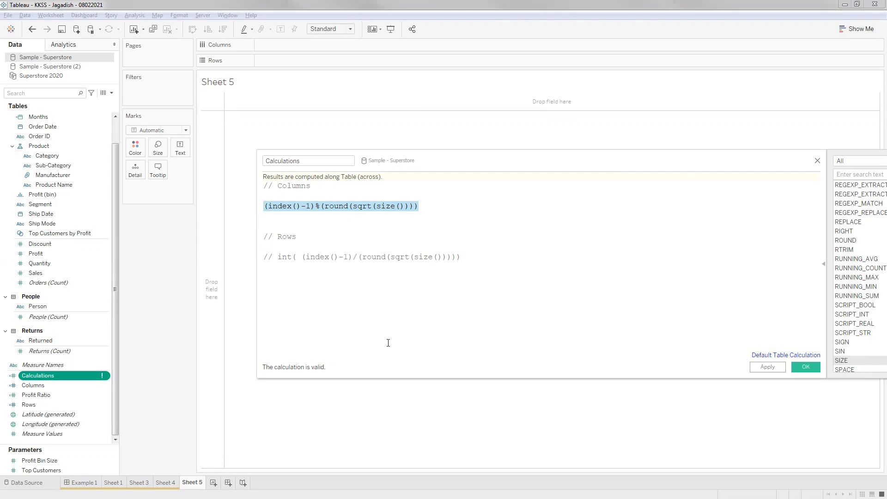
left_click(425, 204)
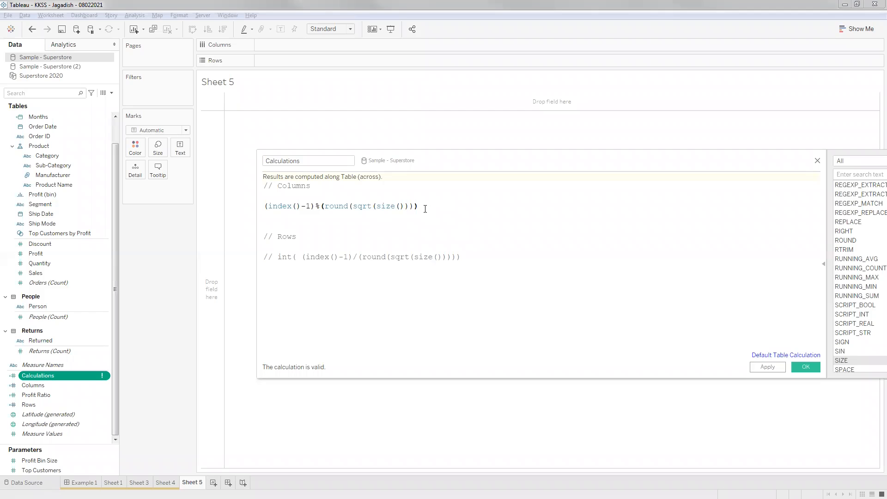
double_click(289, 207)
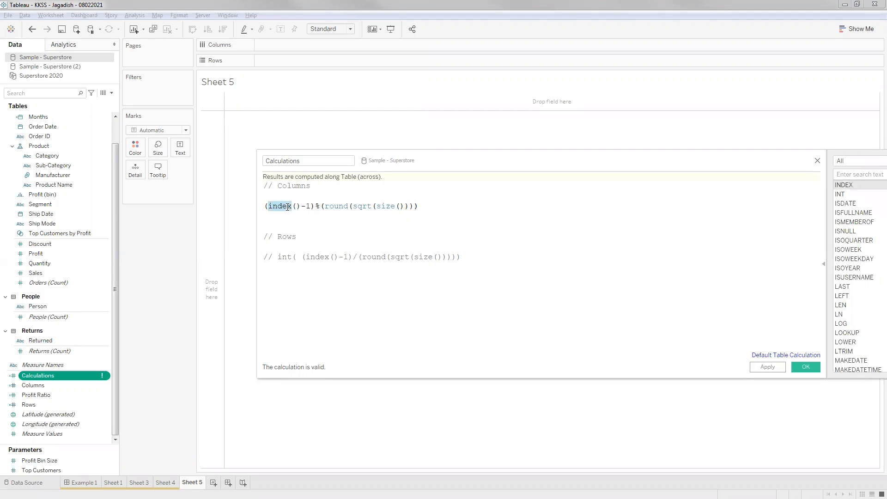
double_click(388, 206)
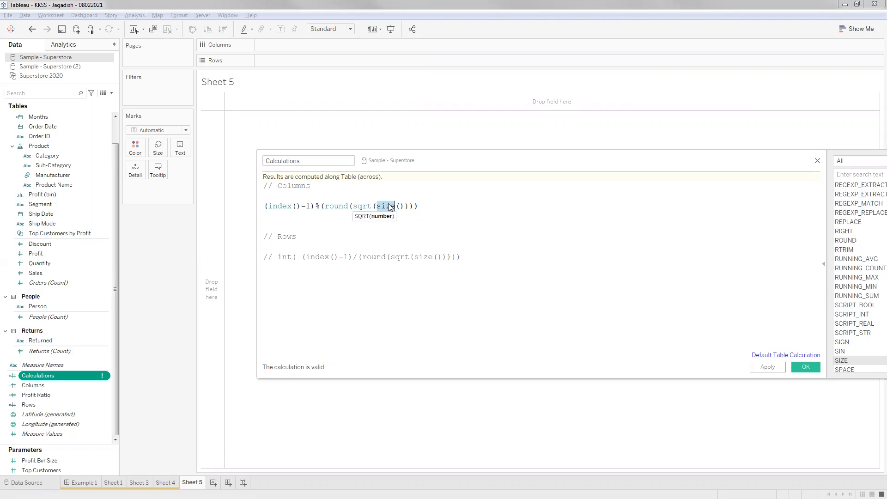
left_click(265, 206)
left_click(417, 206, "shift")
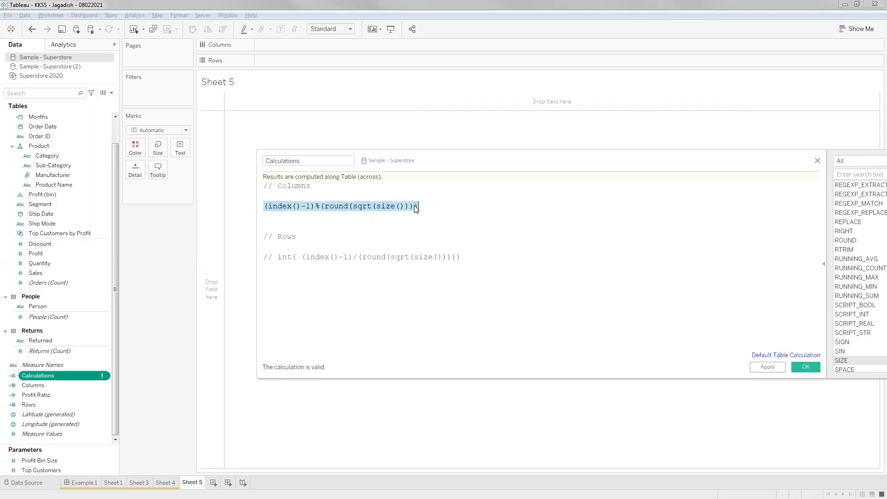
Compare the Columns formula with the commented Rows formula, examining its int function and the index and size division
left_click(64, 185)
left_click_drag(314, 189, 273, 186)
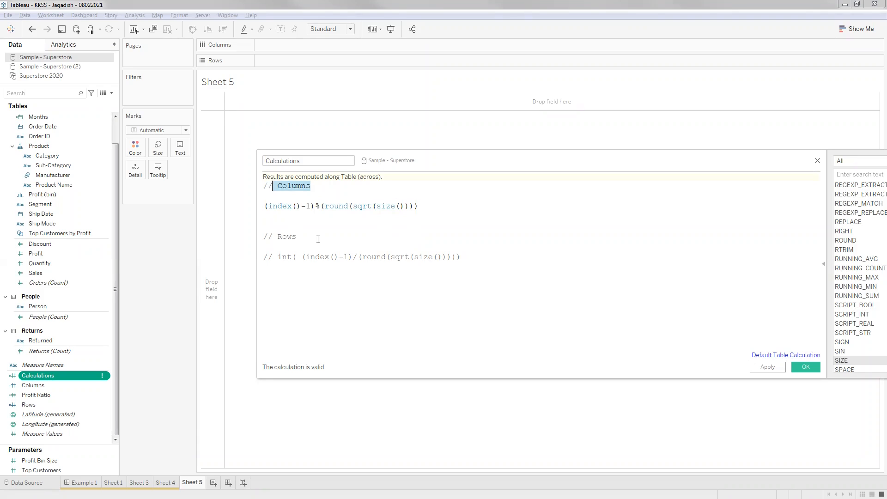
left_click_drag(303, 258, 453, 257)
left_click_drag(278, 257, 291, 259)
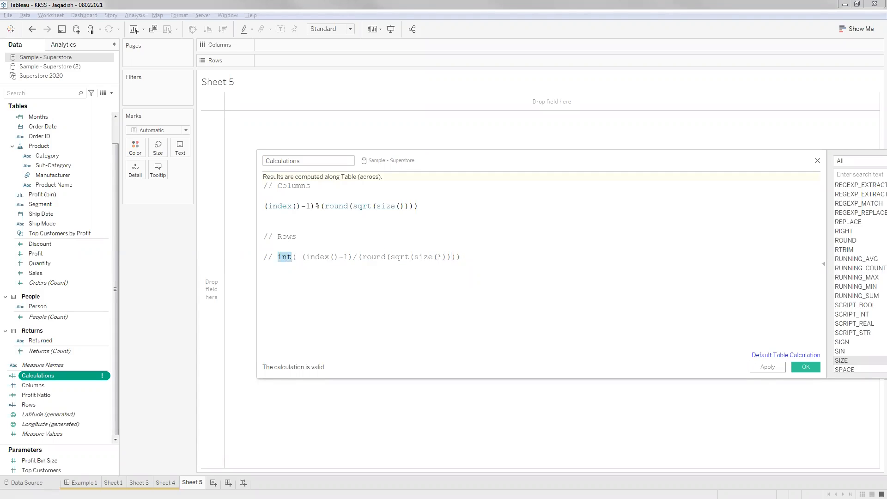
left_click(472, 257)
Create a calculated field named Columns 1 from the formula (index()-1)%(round(sqrt(size()))) in the Calculations editor
left_click_drag(418, 206, 256, 204)
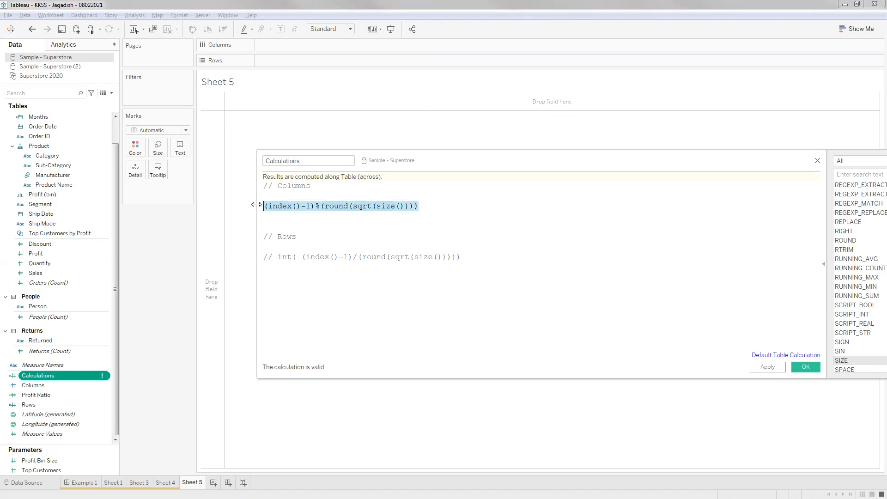
left_click_drag(316, 208, 70, 317)
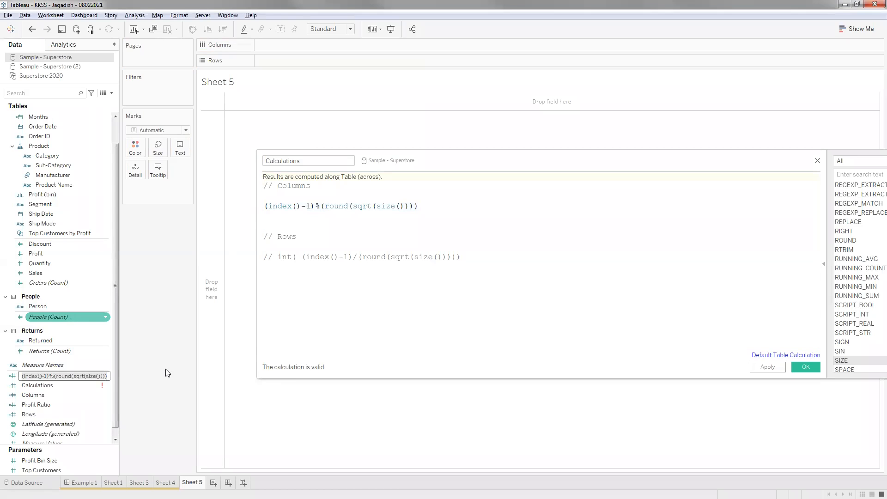
type("COlumns")
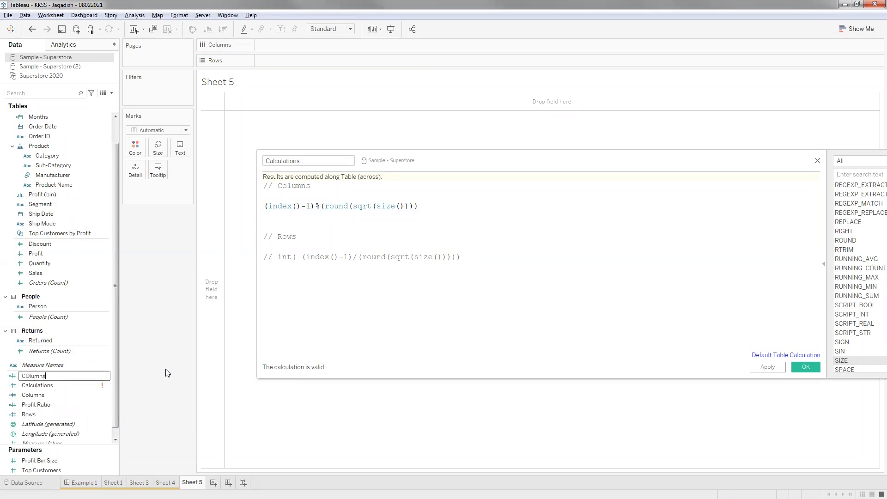
key("BackSpace")
key("BackSpace")
key("BackSpace")
key("BackSpace")
key("BackSpace")
key("BackSpace")
type("olumns 1")
key("Return")
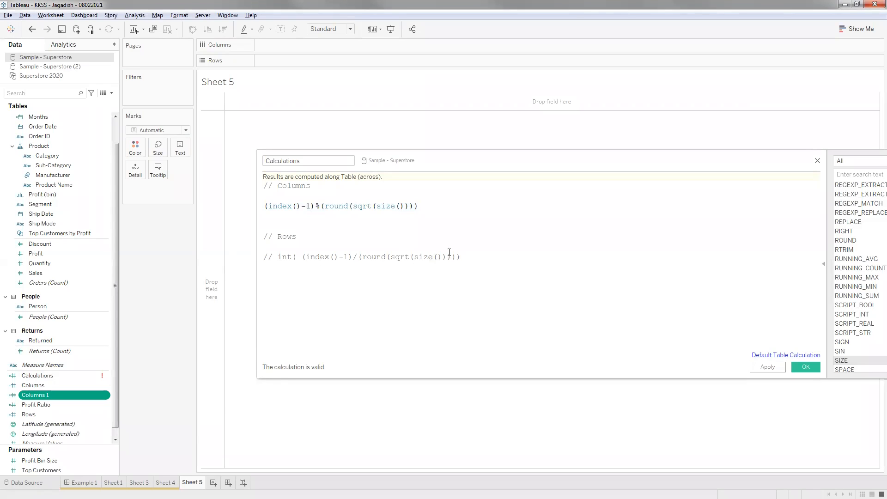
Create a calculated field named Rows 1 from the formula int((index()-1)/(round(sqrt(size())))) and close the Calculations editor
left_click(278, 257, "shift")
left_click_drag(294, 257, 63, 395)
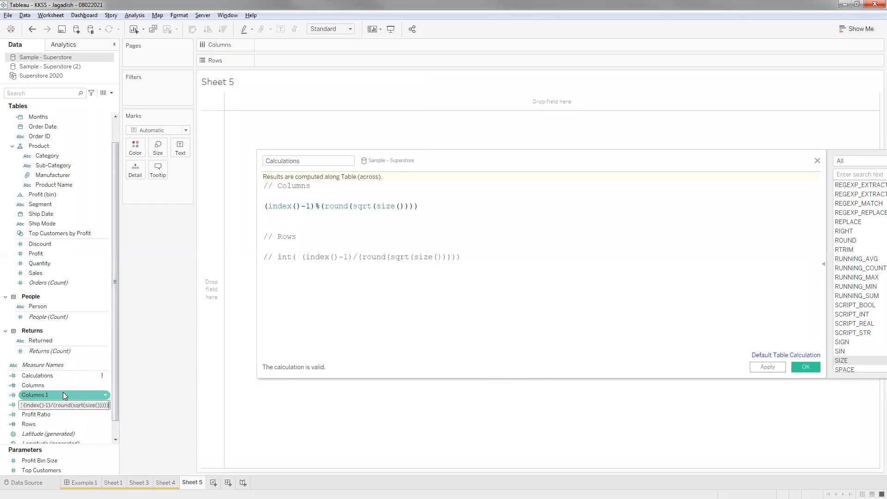
type("Rows")
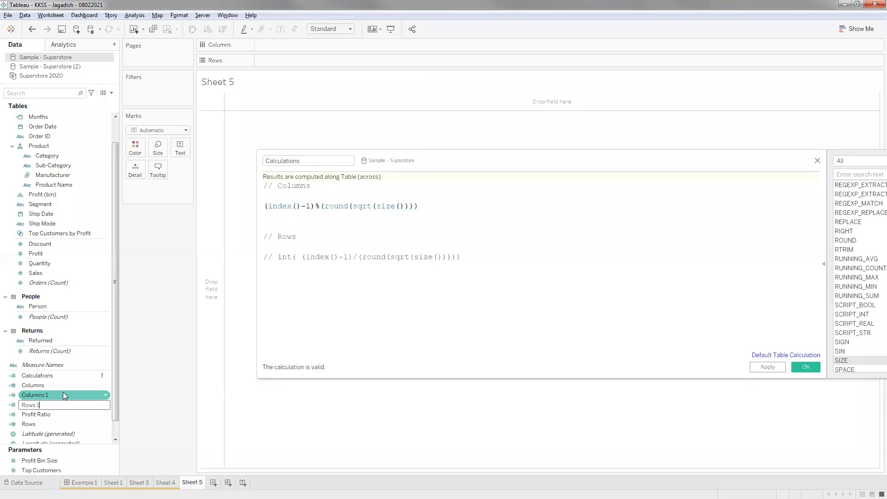
type(" 1")
key("Return")
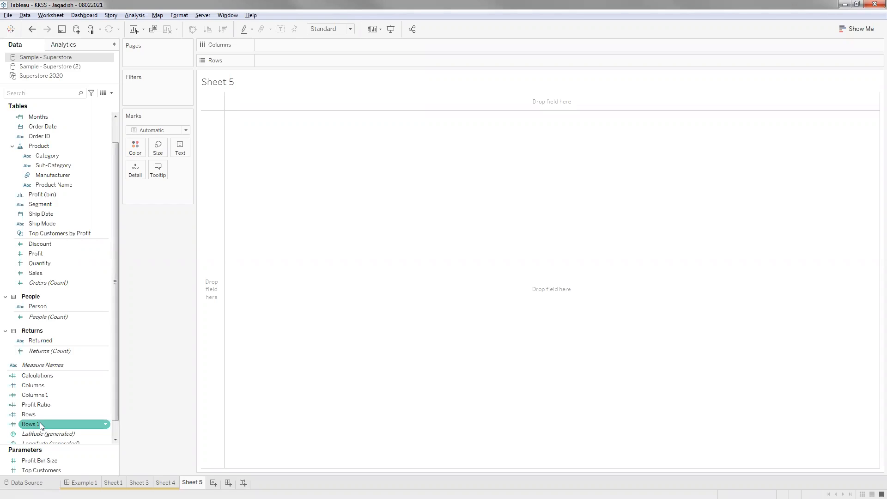
Check the Example 1 dashboard, and convert the Columns 1 and Rows 1 fields to discrete from Sheet 5
left_click(68, 482)
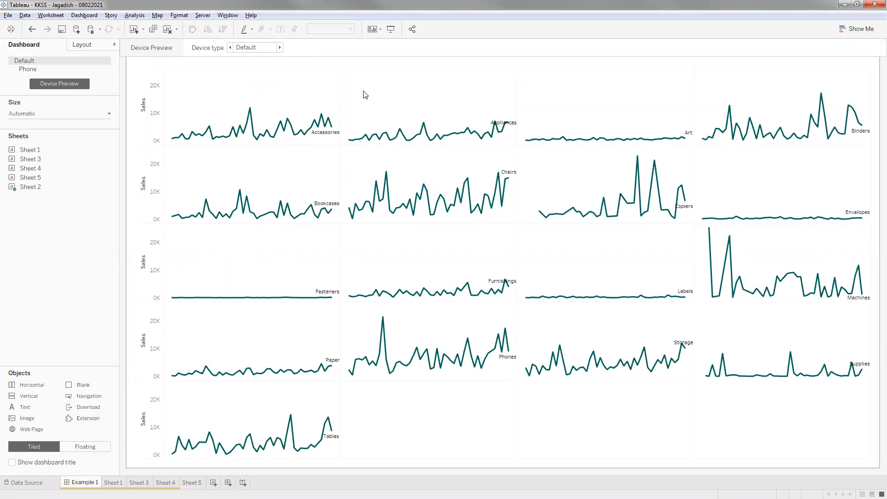
left_click(191, 483)
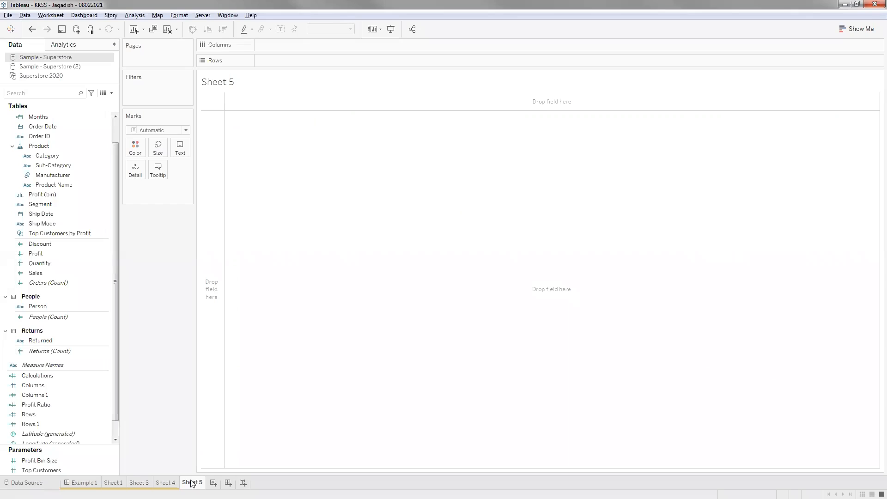
left_click(38, 424)
left_click(45, 394, "ctrl")
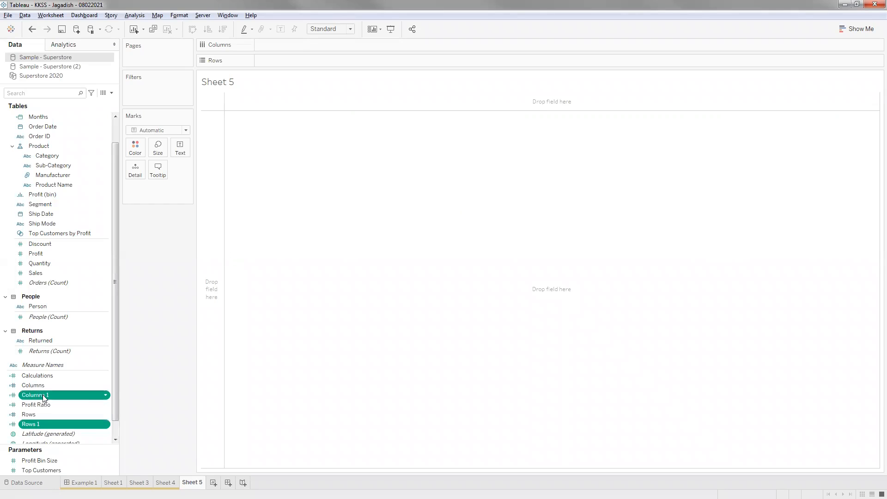
right_click(45, 395)
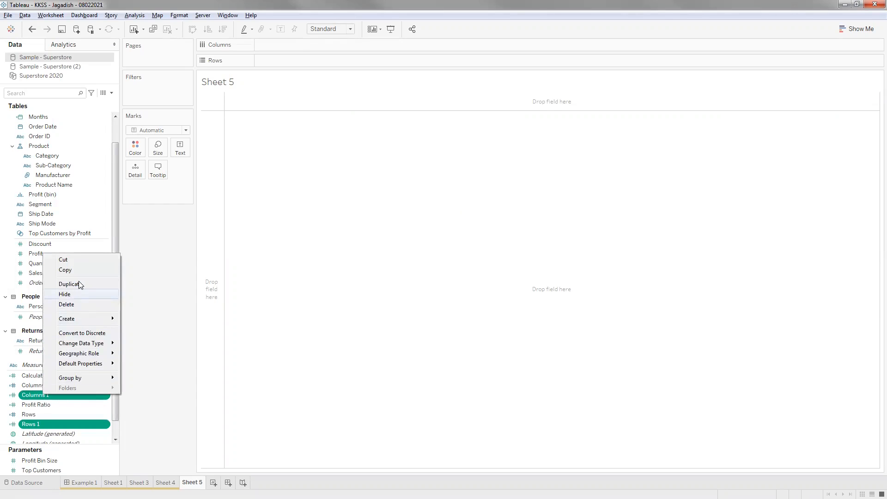
left_click(93, 333)
Place Columns 1 on Columns and Rows 1 on Rows, and add Sub-Category to the marks as detail
left_click_drag(55, 393, 285, 48)
mouse_move(44, 424)
left_mouse_down()
mouse_move(294, 97)
mouse_move(287, 54)
mouse_move(286, 62)
left_mouse_up()
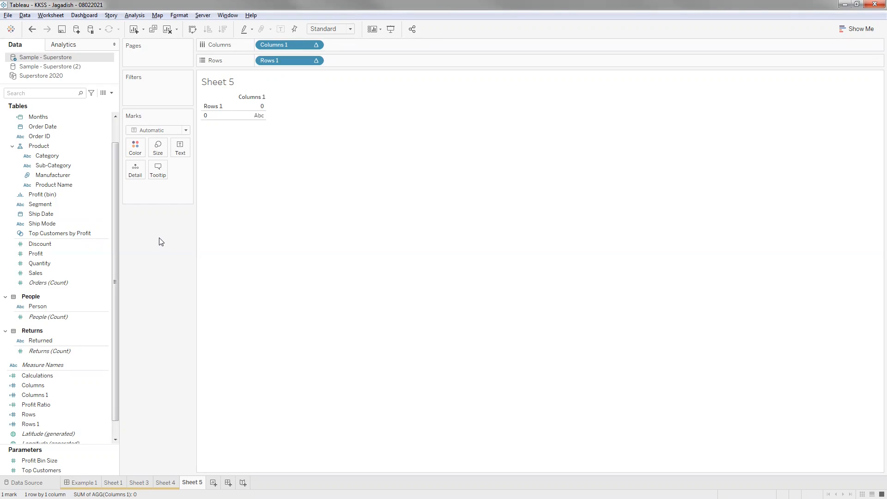
left_click(69, 158)
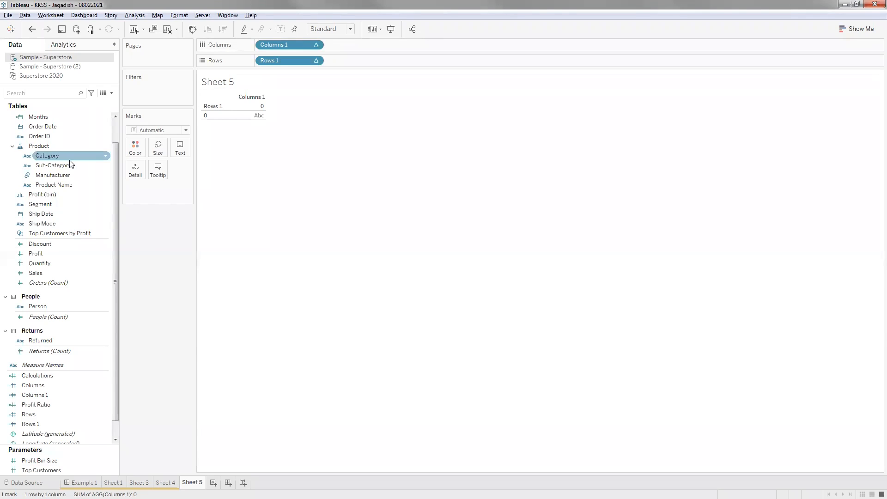
left_click(70, 166)
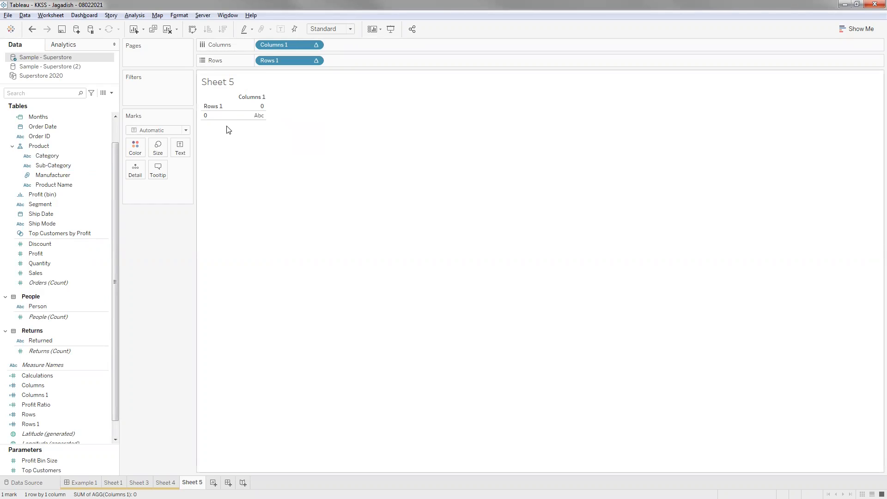
left_click_drag(67, 166, 135, 168)
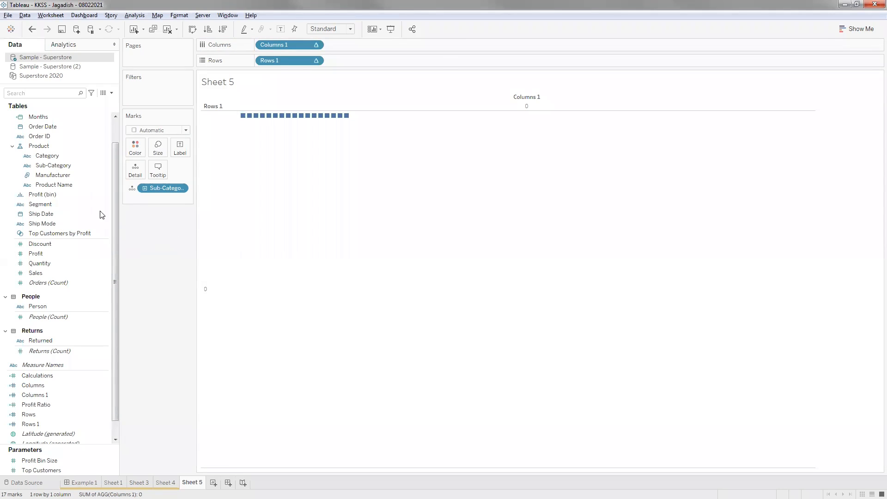
Add the continuous Months field after Columns 1 on Columns and the sum of Sales after Rows 1 on Rows
scroll(69, 215, "up", 1)
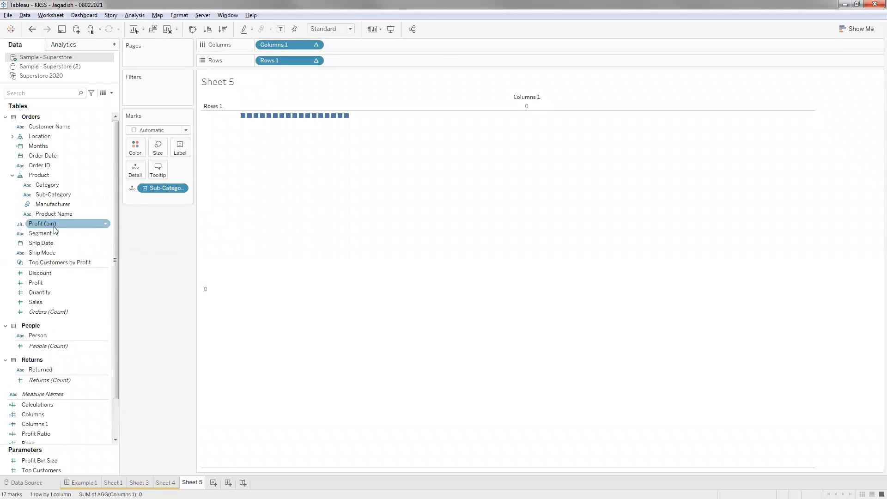
right_click(49, 147)
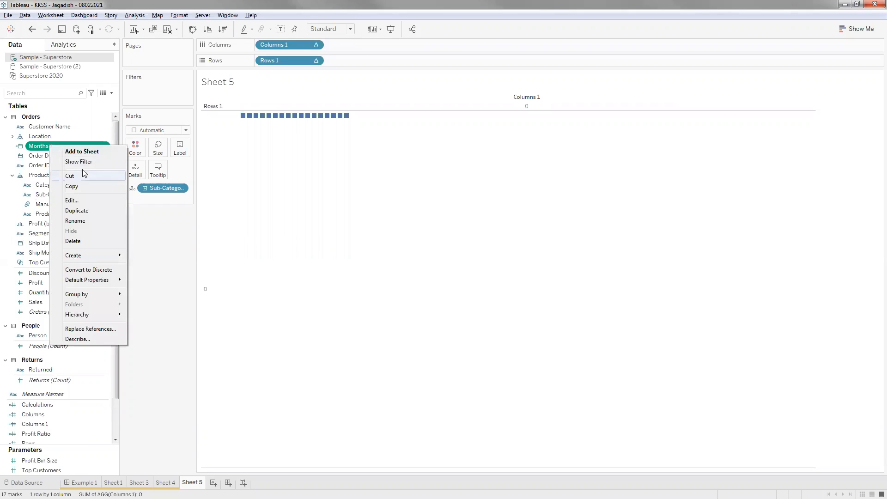
left_click(148, 231)
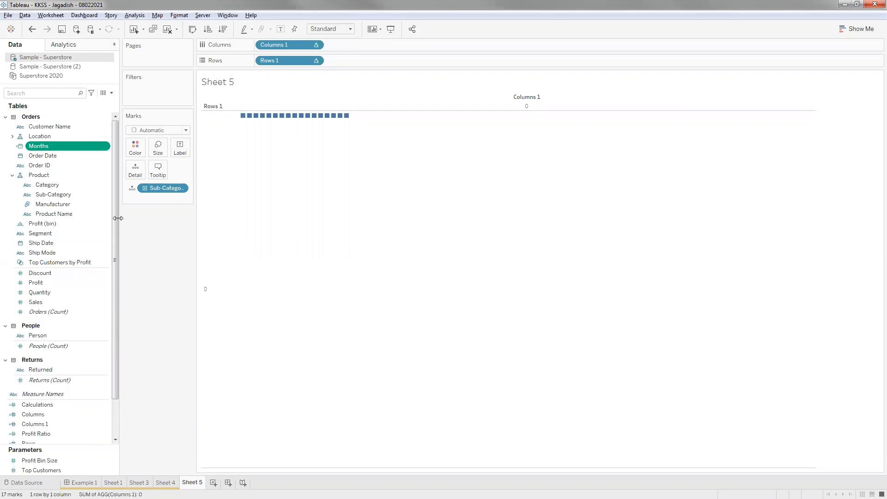
left_click_drag(51, 146, 354, 46)
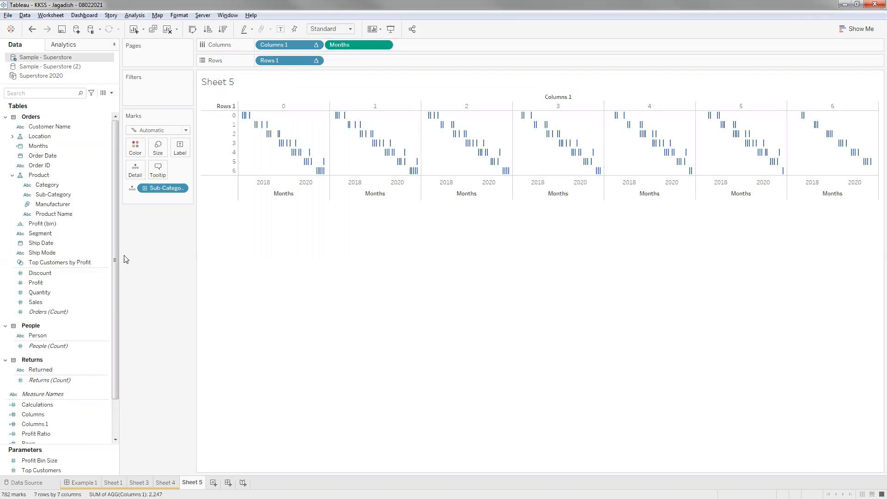
scroll(74, 302, "down", 2)
left_click_drag(55, 406, 354, 61)
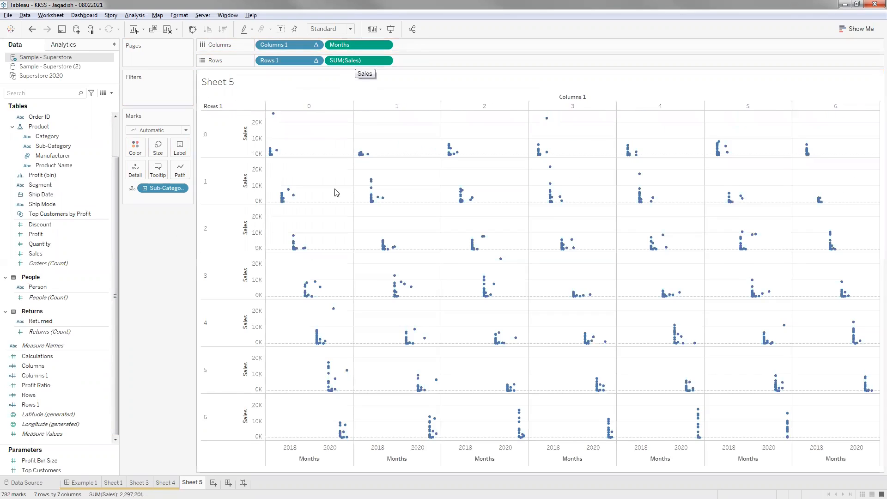
Try the Line mark type on Sheet 5 and set it back to Automatic
left_click(185, 130)
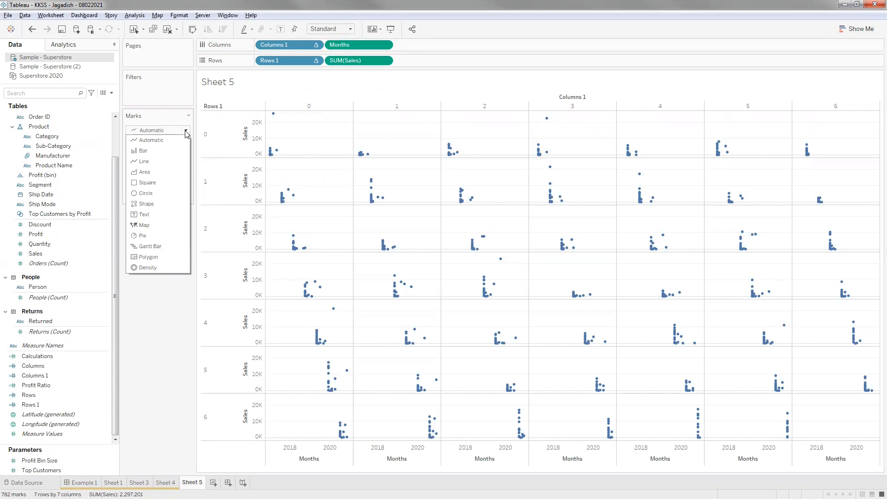
left_click(174, 161)
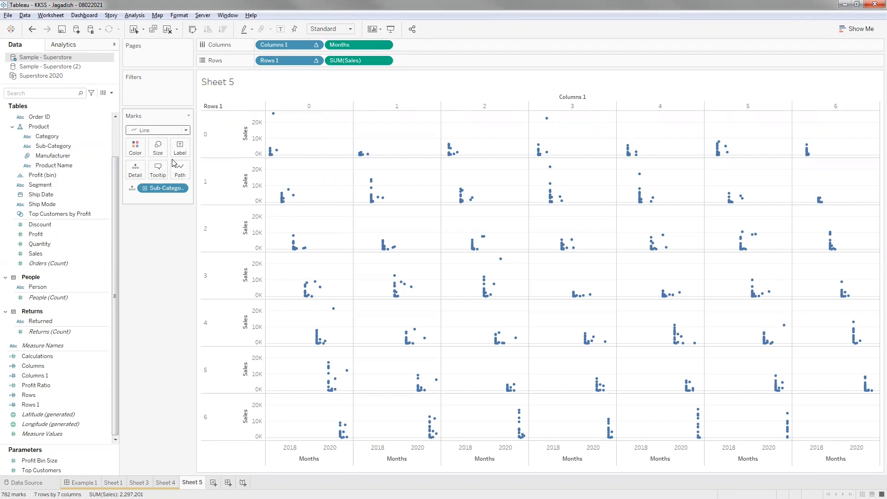
left_click(186, 132)
left_click(174, 141)
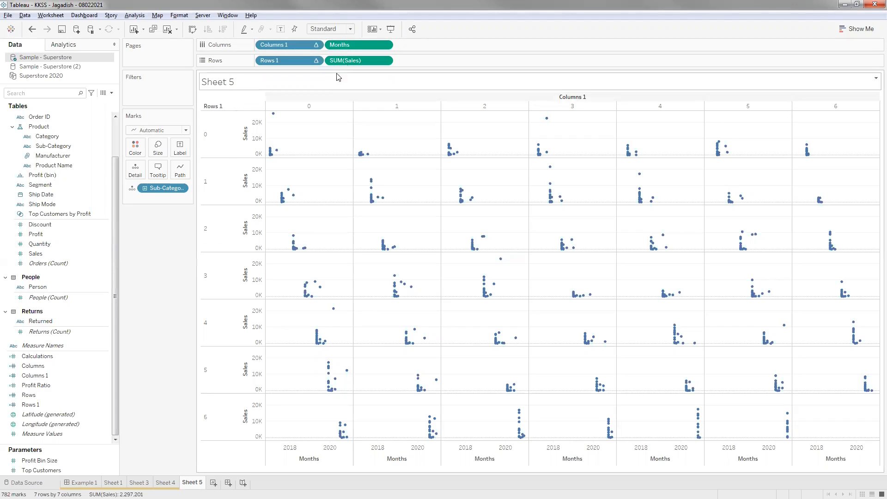
Compute the Columns 1 table calculation using specific dimensions Sub-Category and Months, with Sub-Category first and the level set to Sub-Category
left_click(316, 45)
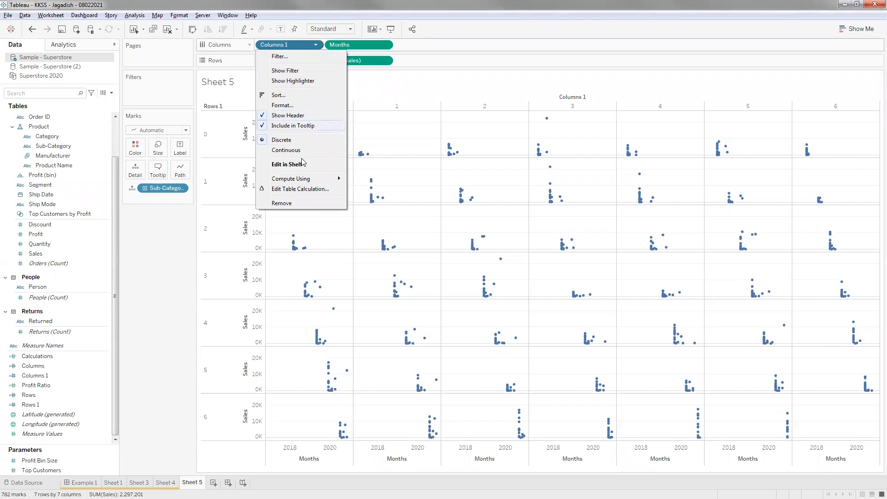
left_click(301, 190)
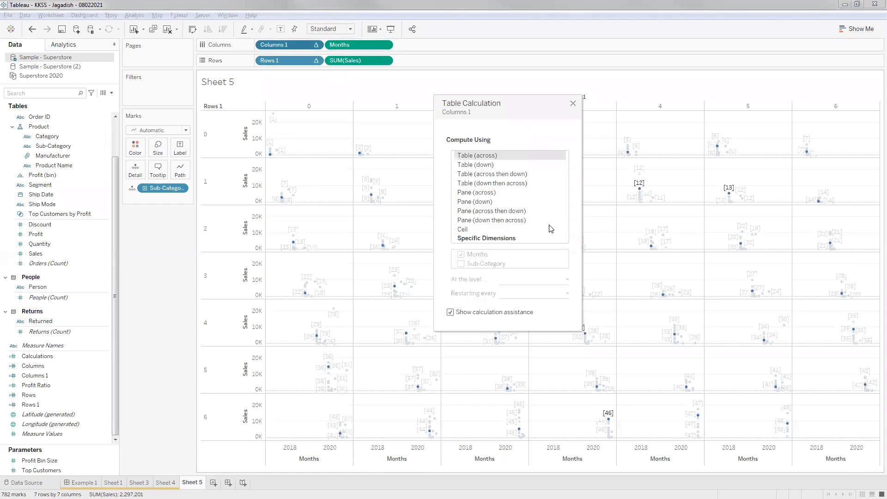
left_click(491, 239)
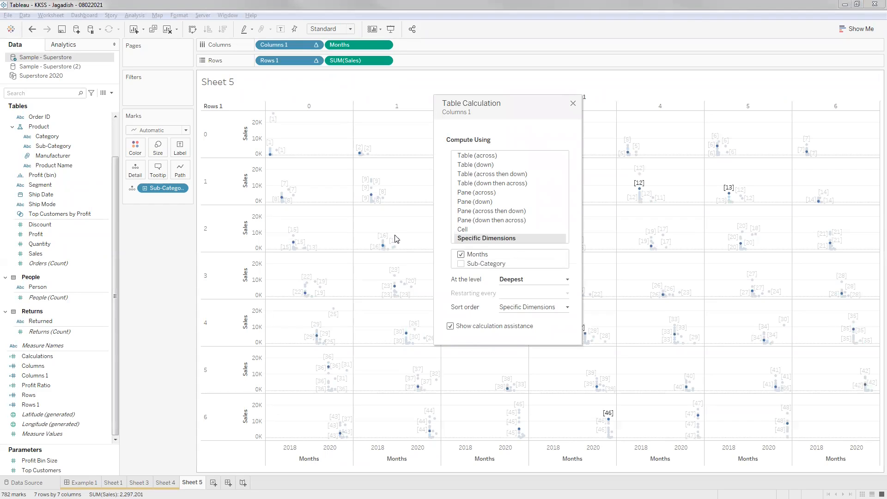
left_click(461, 264)
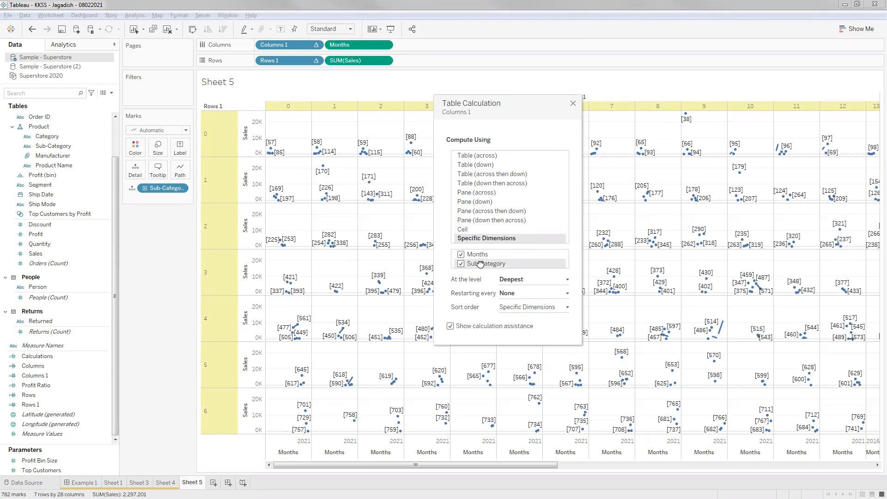
left_click_drag(485, 264, 487, 253)
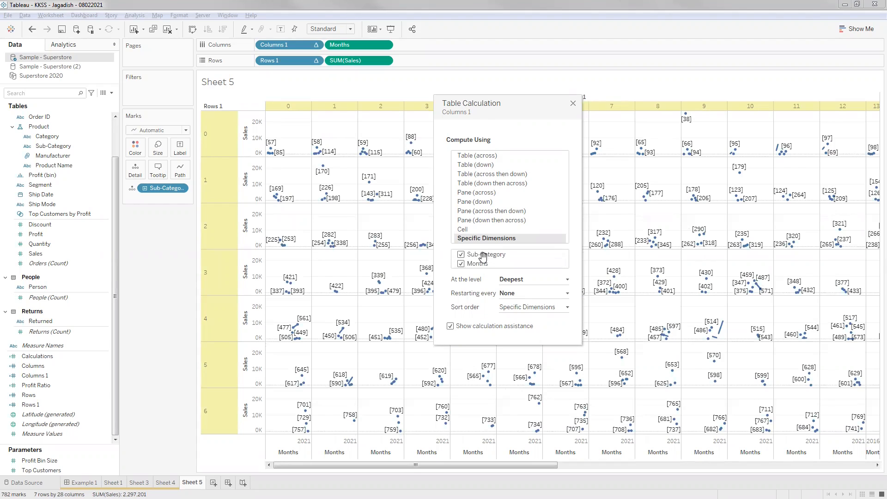
left_click(517, 281)
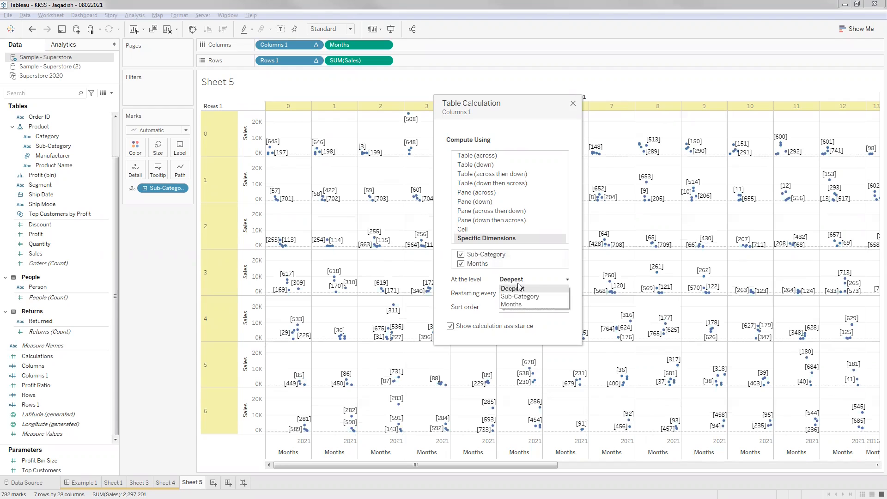
left_click(524, 294)
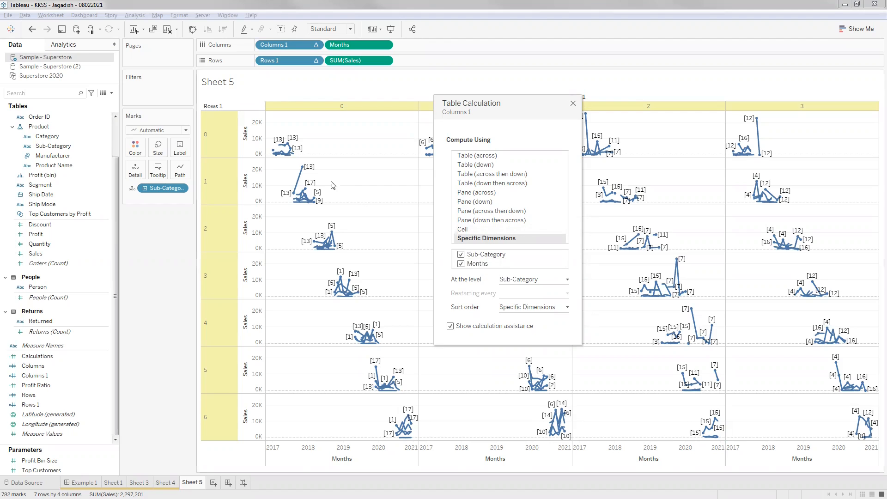
Try placing Months above Sub-Category in the Columns 1 calculation, and try several table and pane compute directions
left_click_drag(479, 262, 480, 255)
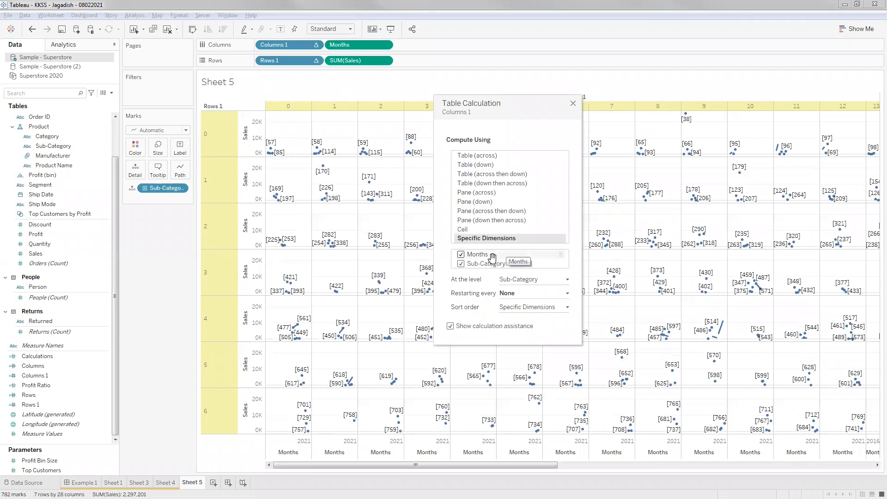
left_click_drag(487, 264, 487, 252)
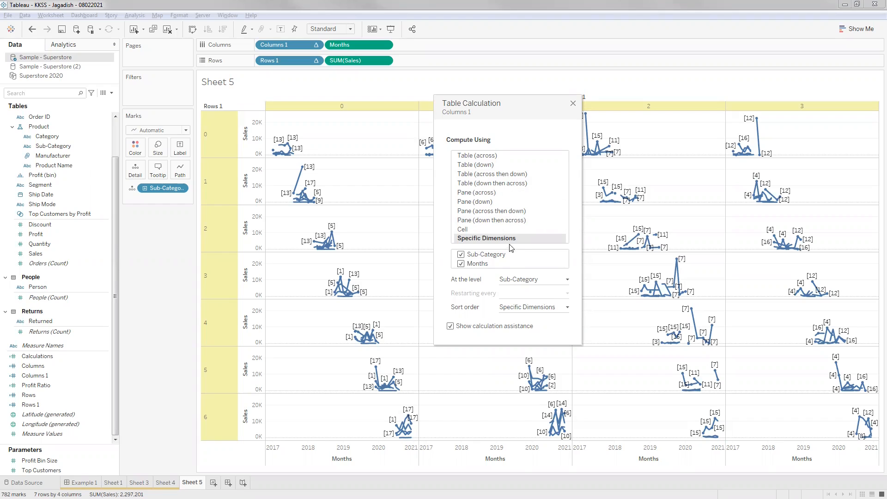
left_click(503, 175)
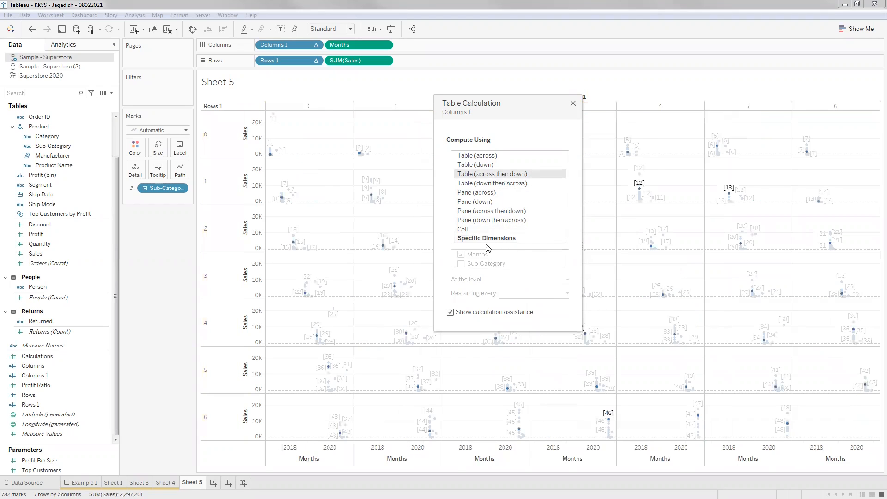
left_click(502, 185)
left_click(487, 195)
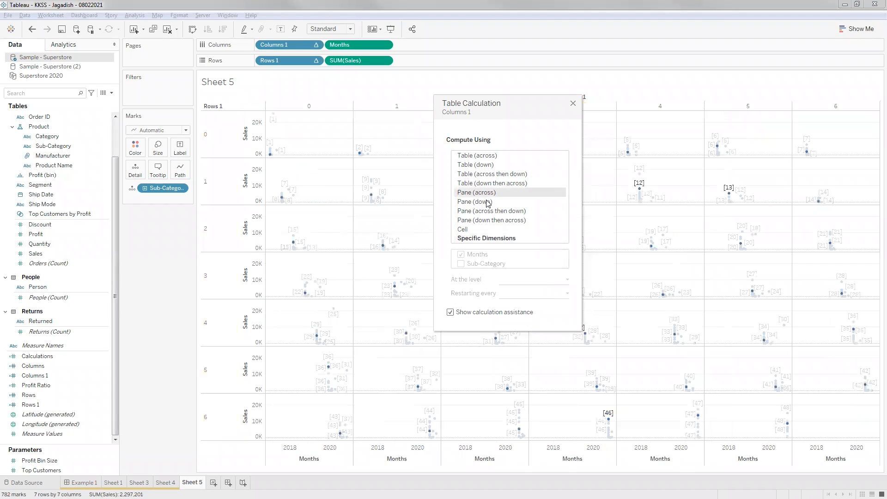
left_click(488, 202)
left_click(490, 211)
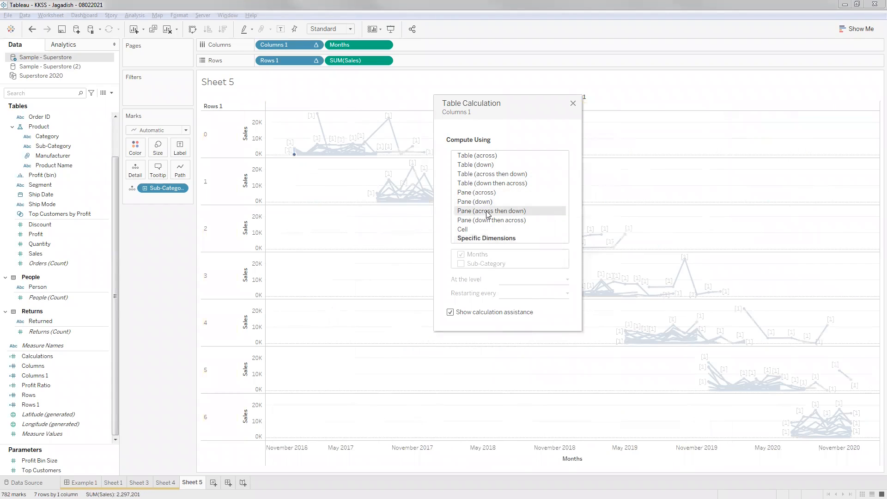
Return Columns 1 to specific dimensions with both fields included, Sub-Category above Months, and the calculation at the Sub-Category level
left_click(489, 238)
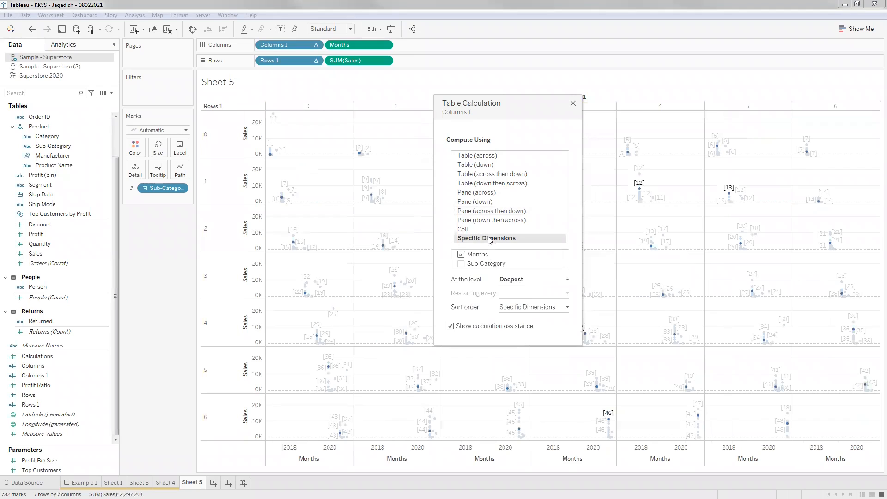
left_click(470, 265)
left_click_drag(482, 258, 491, 268)
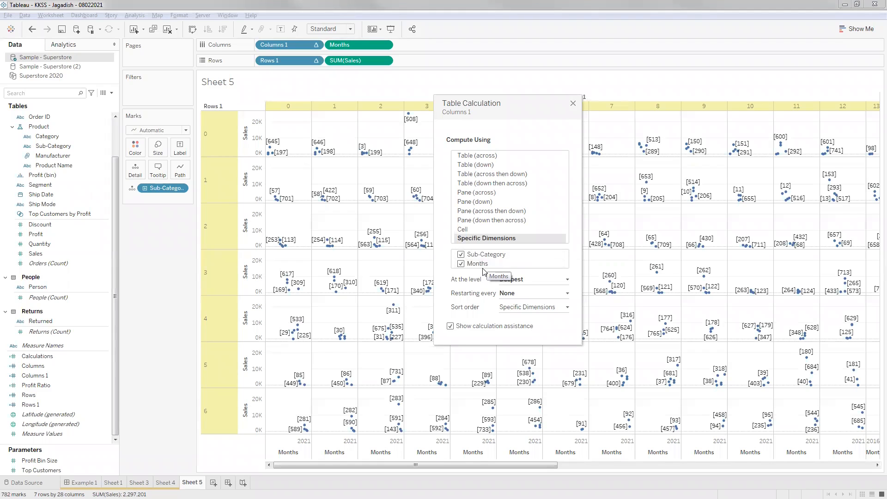
left_click(512, 281)
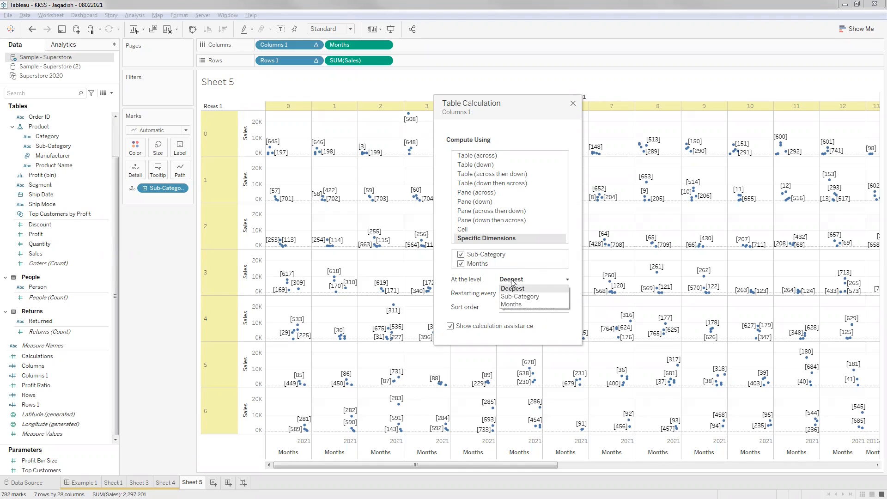
left_click(516, 305)
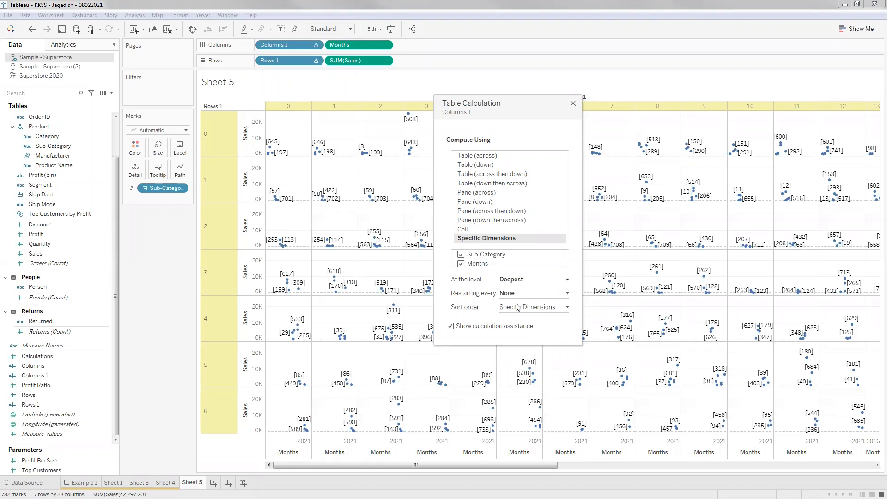
left_click(535, 282)
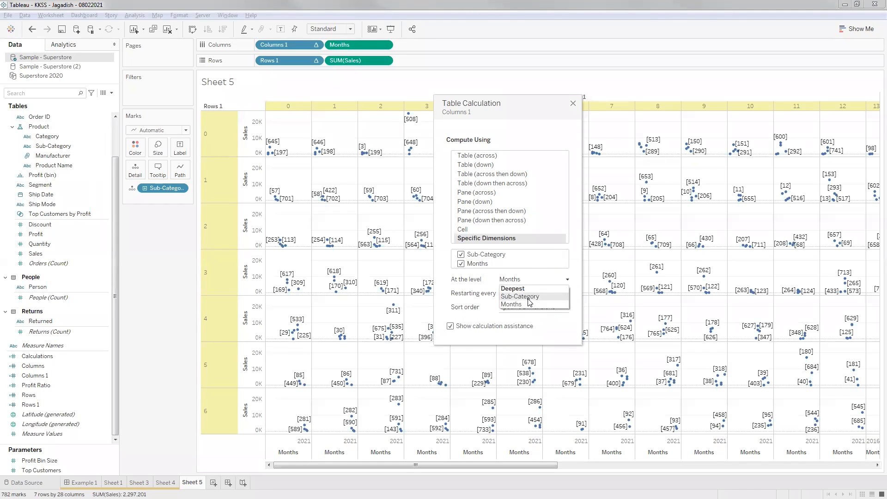
left_click(520, 297)
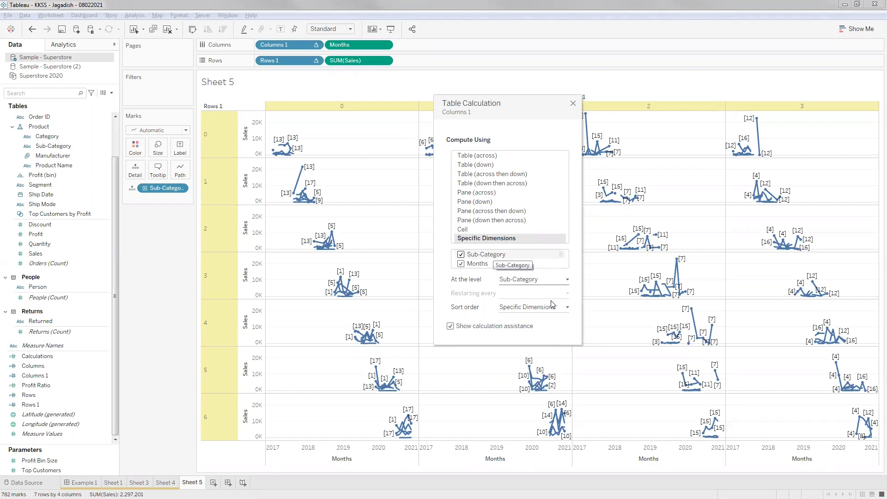
left_click(527, 281)
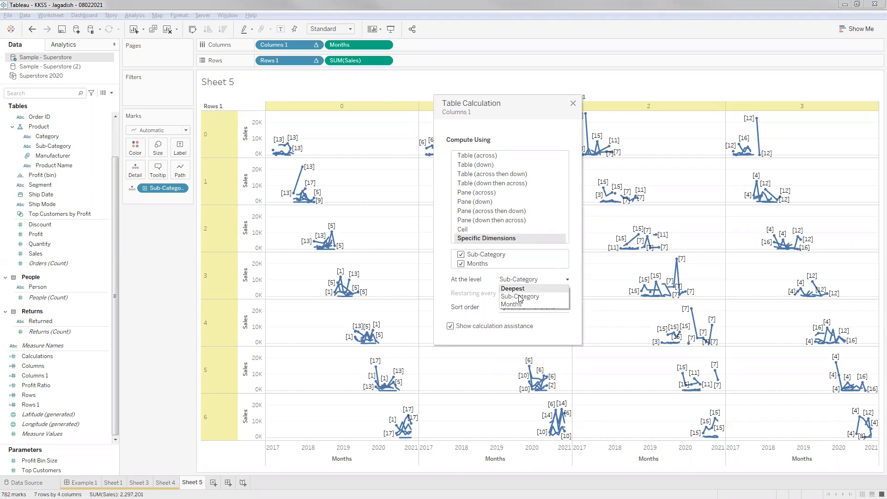
left_click(526, 297)
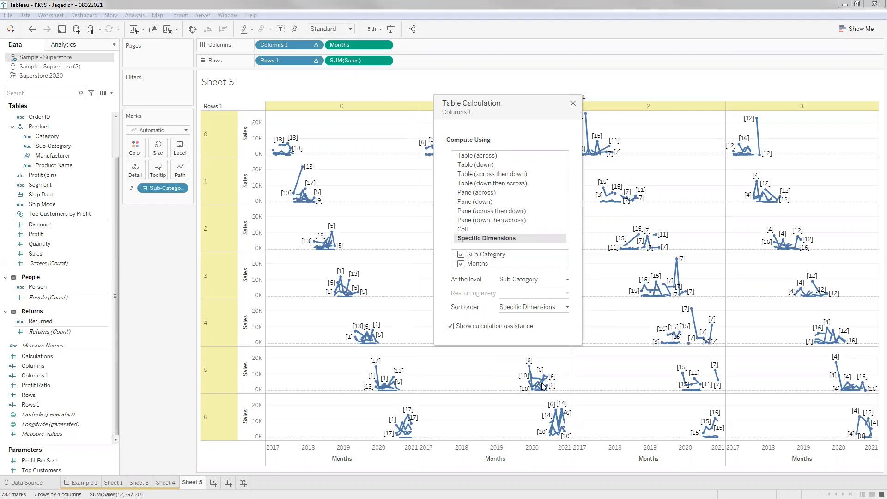
left_click(573, 104)
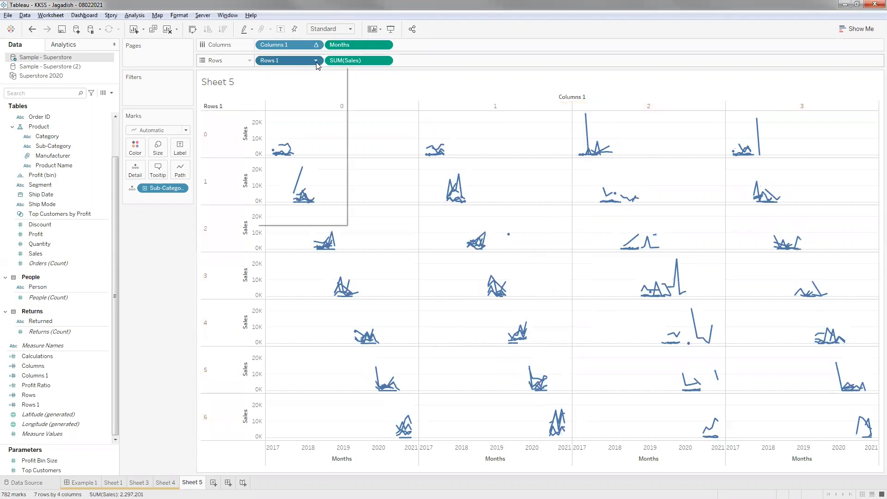
Compute the Rows 1 table calculation using specific dimensions, with Sub-Category above Months and the level set to Sub-Category
left_click(315, 60)
left_click(306, 205)
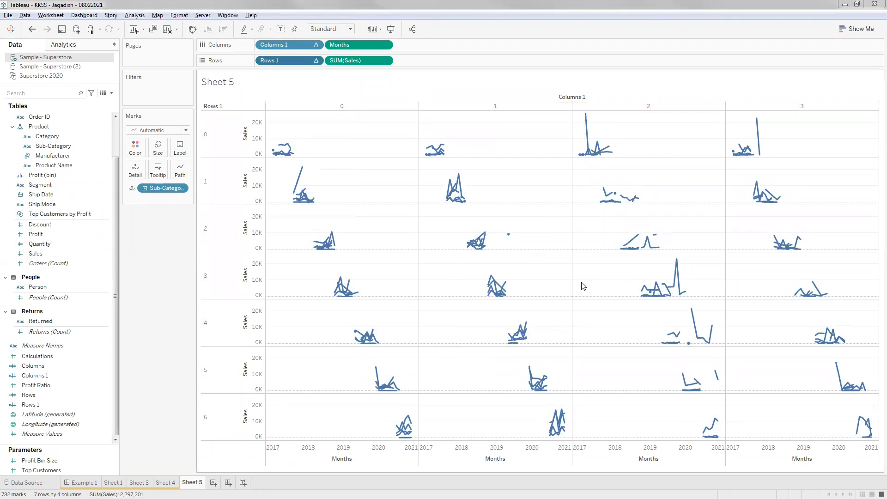
left_click(475, 238)
left_click(470, 264)
left_click_drag(470, 264, 479, 256)
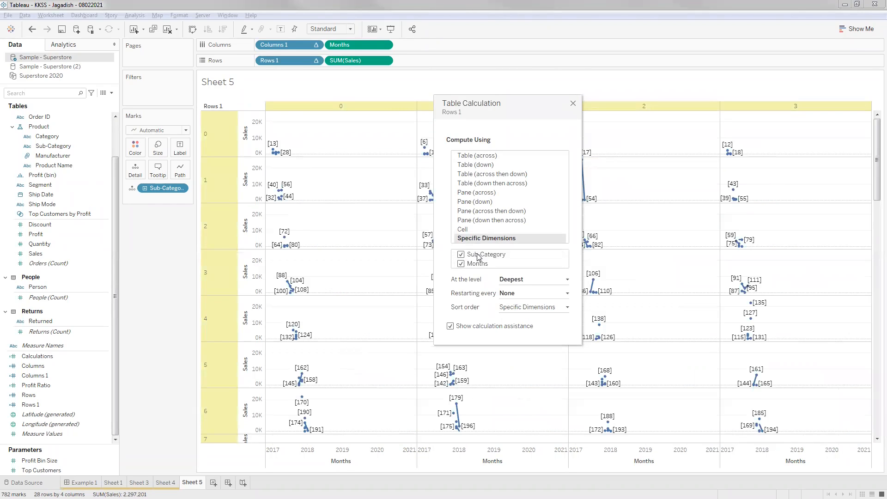
left_click(520, 281)
left_click(521, 298)
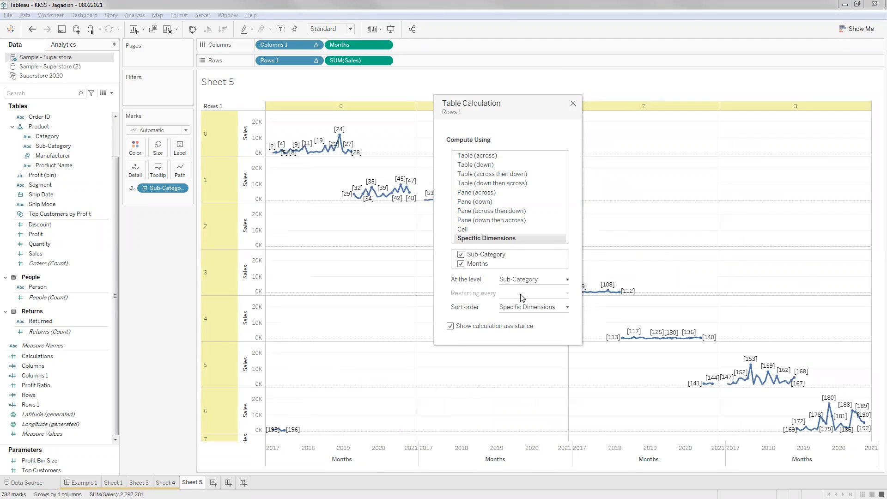
left_click(573, 104)
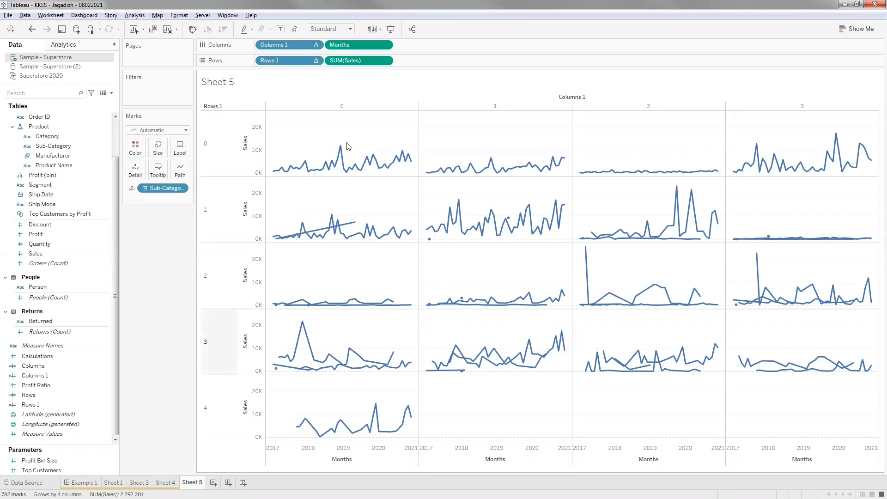
Label the lines with Sub-Category while keeping Sub-Category as detail on the marks
mouse_move(329, 147)
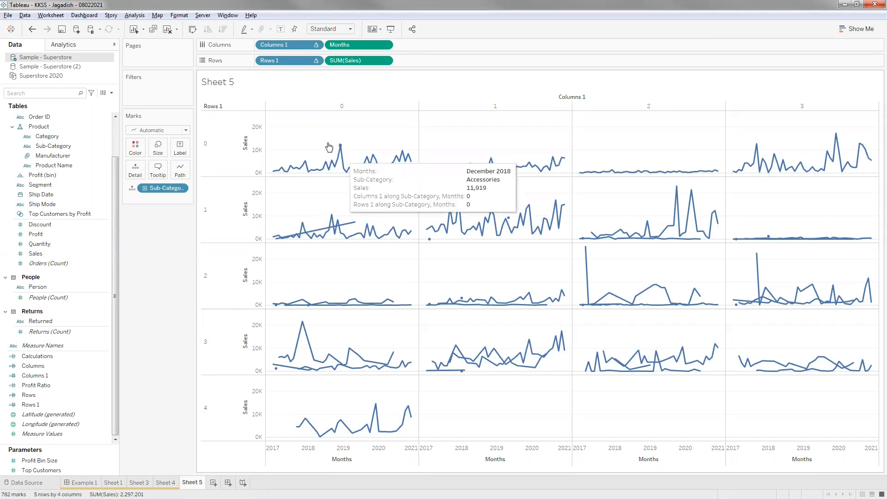
left_click(282, 29)
left_click(281, 29)
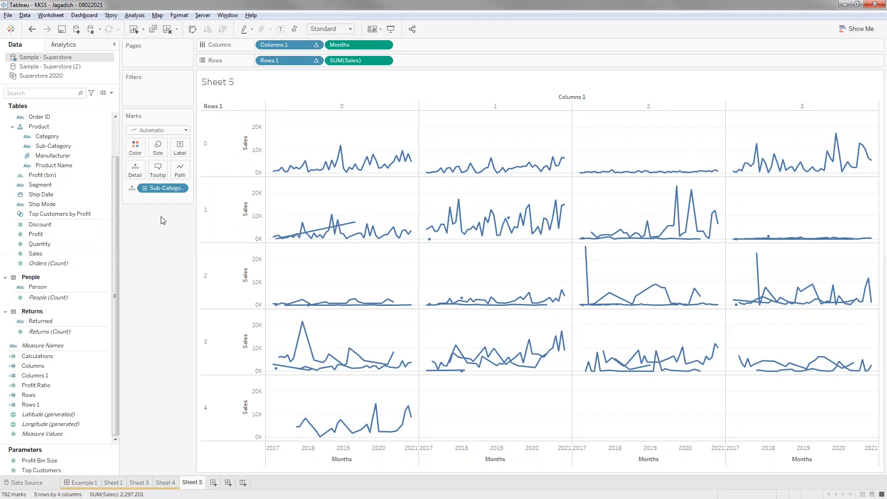
left_click_drag(162, 188, 180, 153)
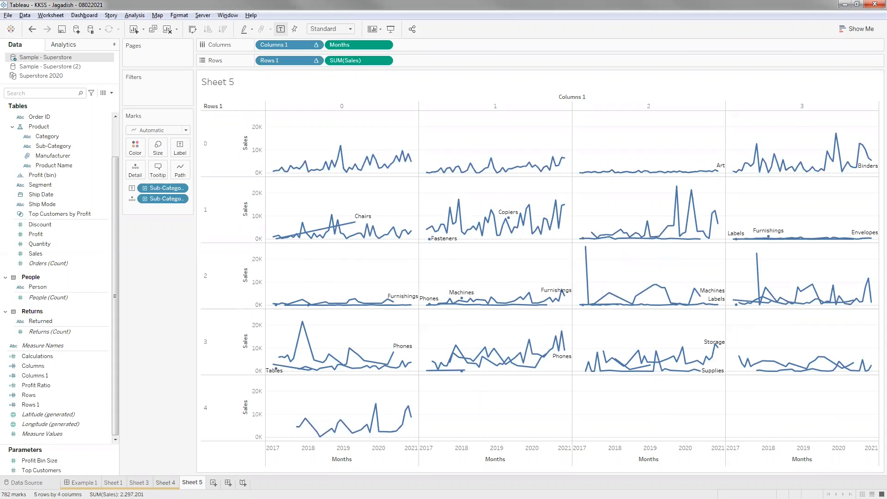
Compare the monthly sales by sub-category in the Sheet 4 table with the labelled line charts in Sheet 5
left_click(165, 483)
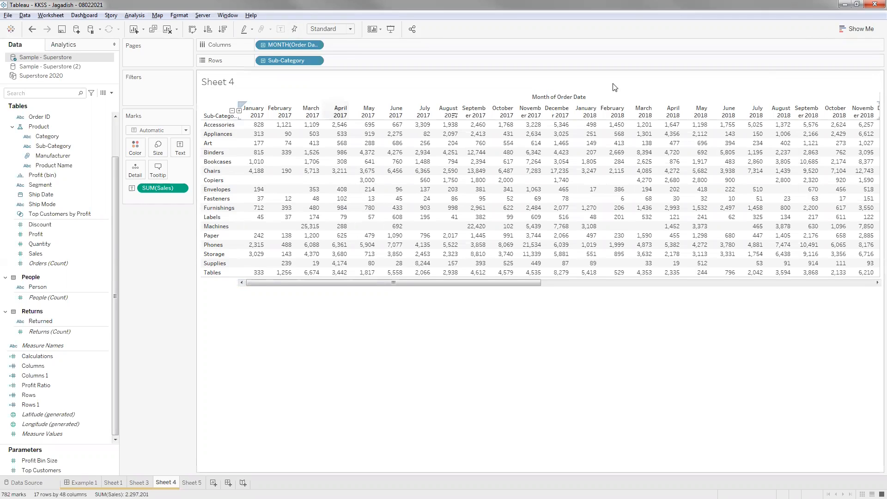
mouse_move(295, 267)
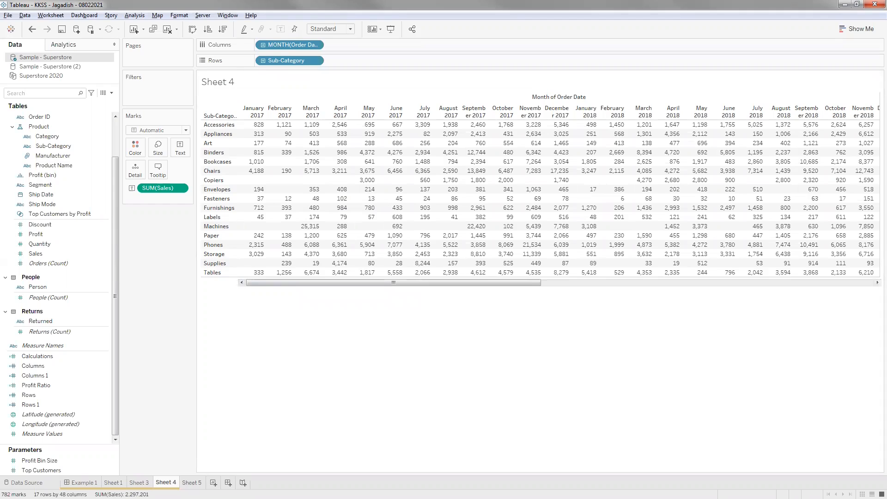
left_click(192, 482)
mouse_move(342, 226)
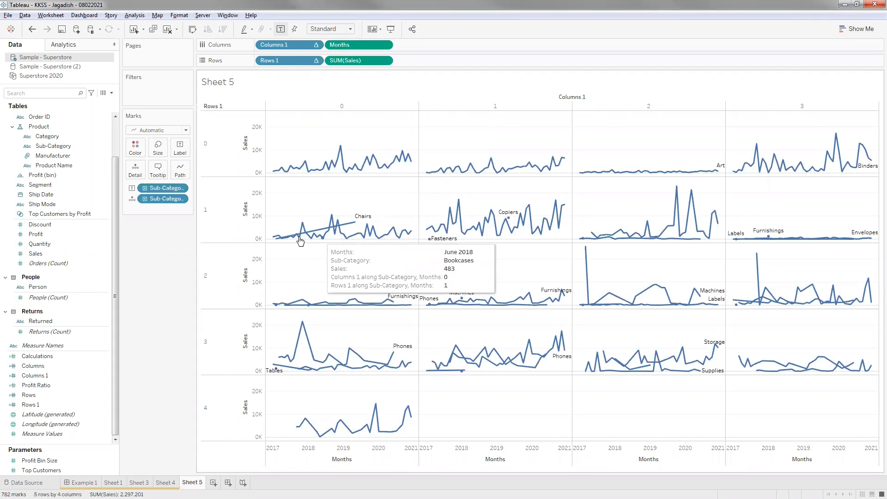
left_click(166, 482)
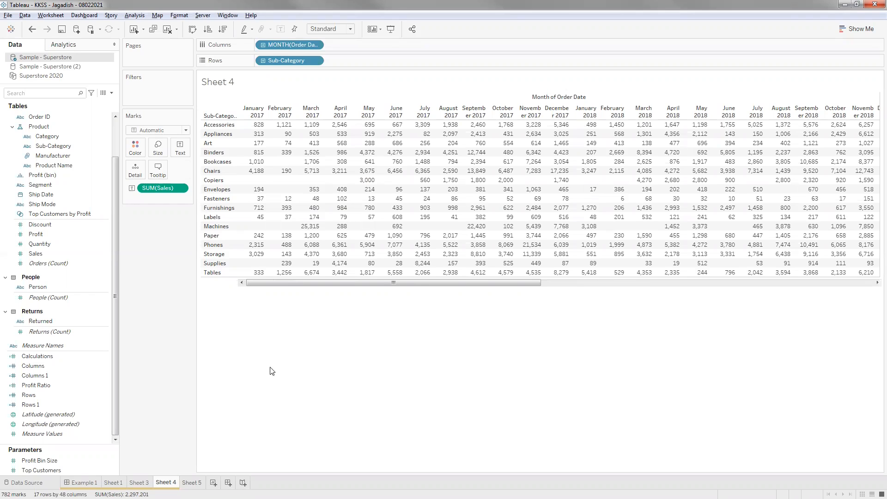
key("ctrl+Tab")
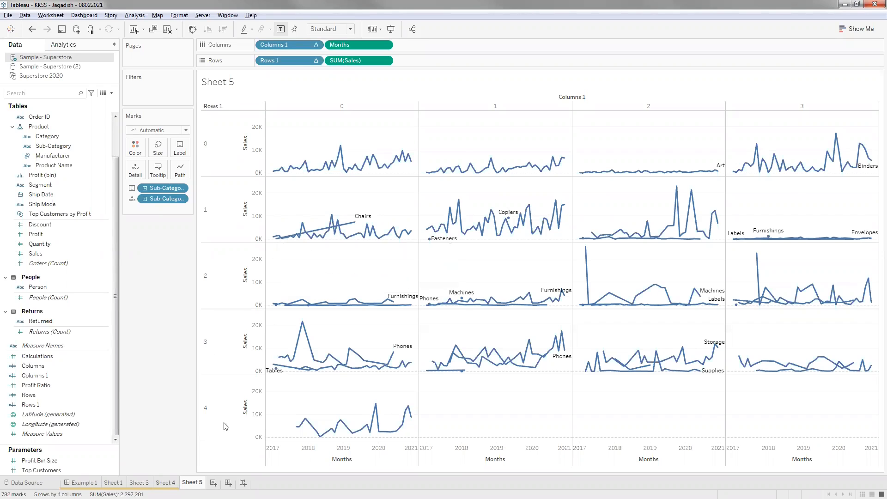
left_click(166, 482)
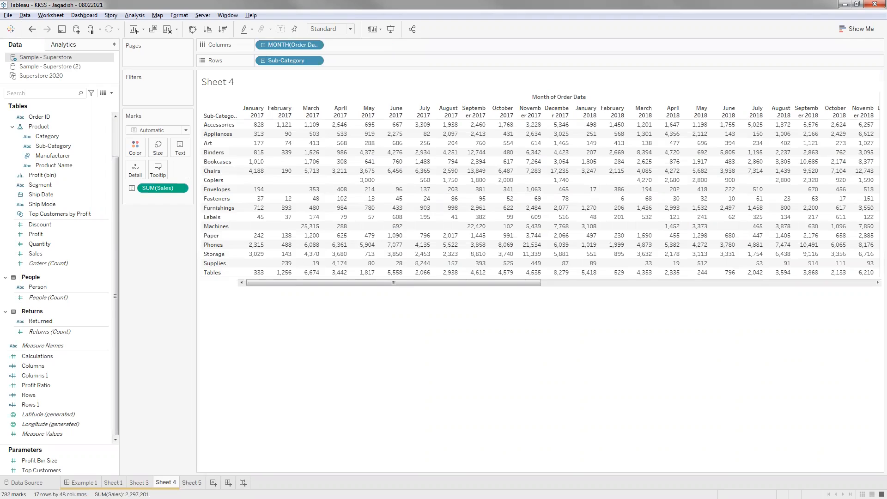
left_click(192, 483)
mouse_move(276, 241)
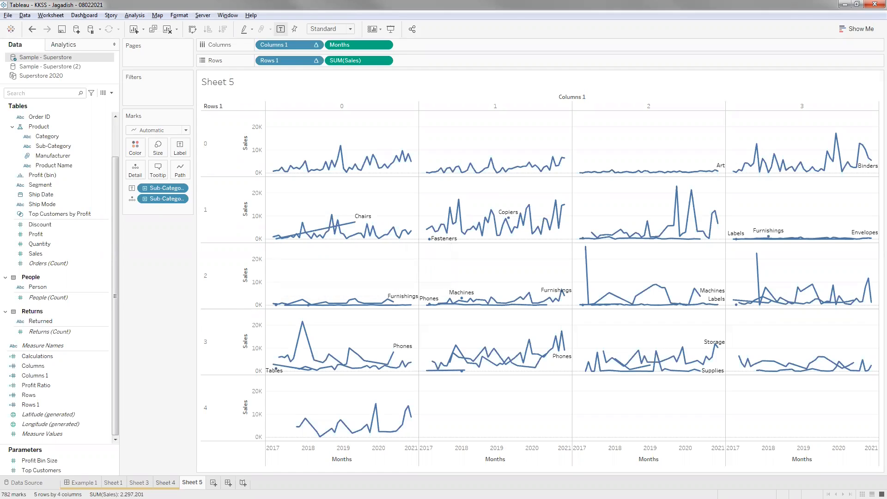
Compare the monthly values of each sub-category in the Sheet 4 table with the overlapping lines in the Sheet 5 charts
left_click(166, 483)
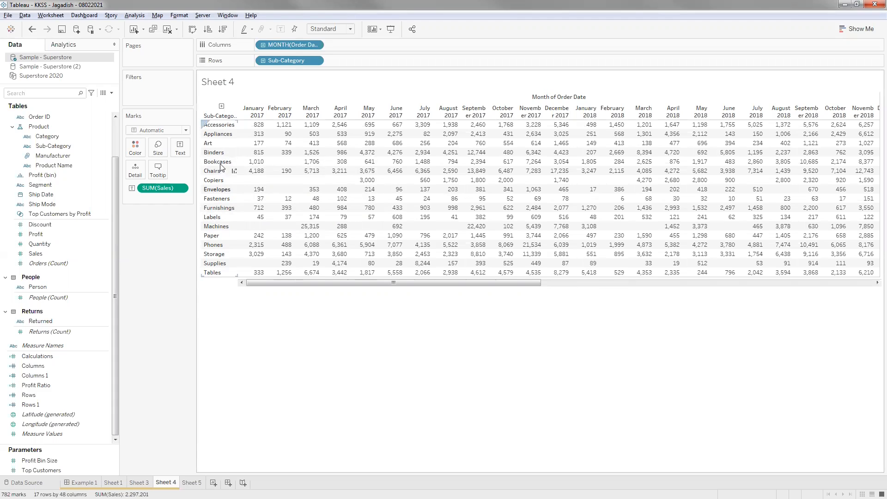
mouse_move(243, 167)
mouse_move(285, 176)
key("ctrl+Tab")
mouse_move(278, 239)
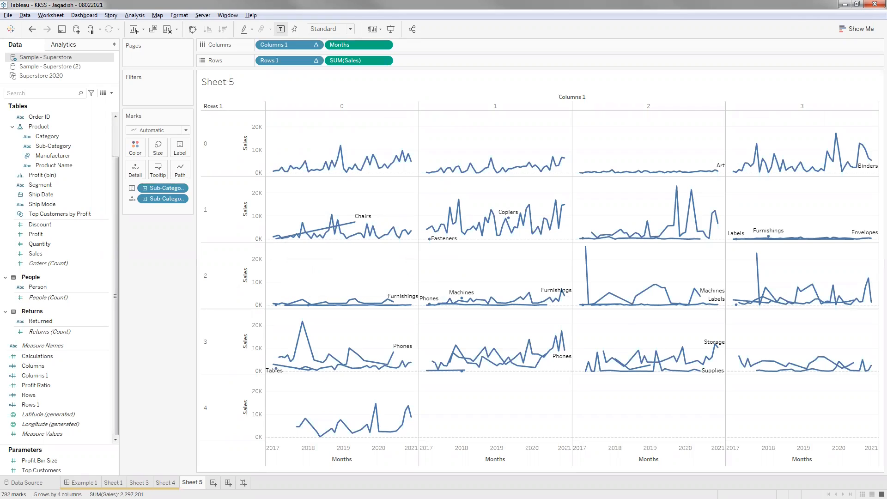
key("ctrl+shift+Tab")
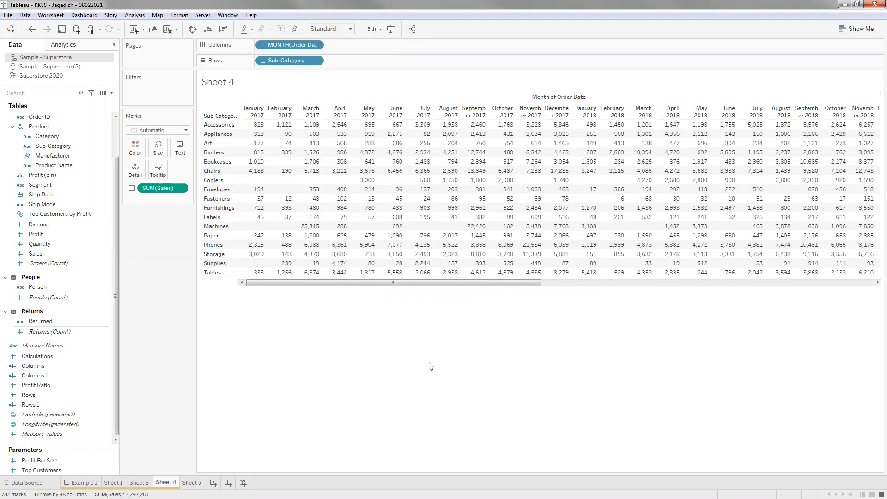
key("ctrl+Tab")
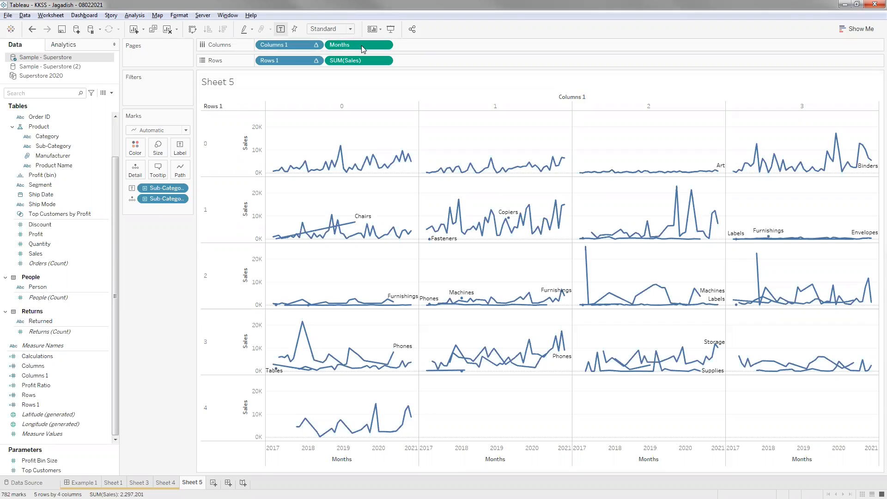
left_click(386, 46)
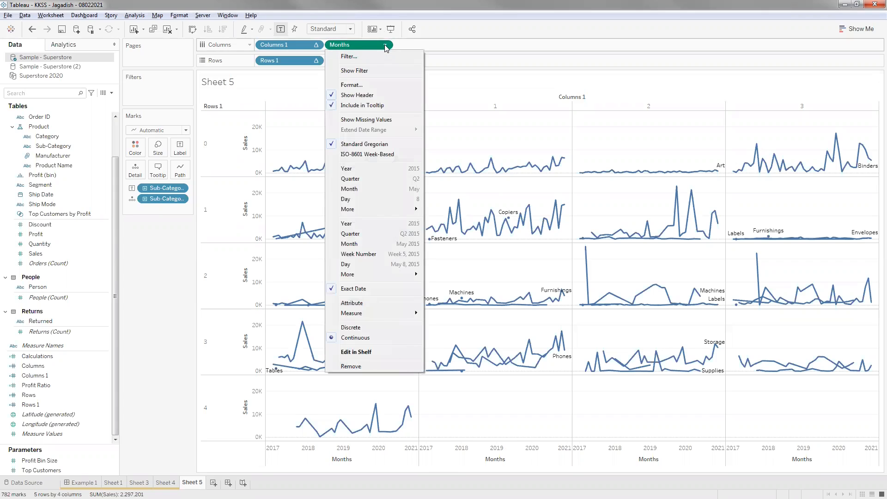
left_click(165, 273)
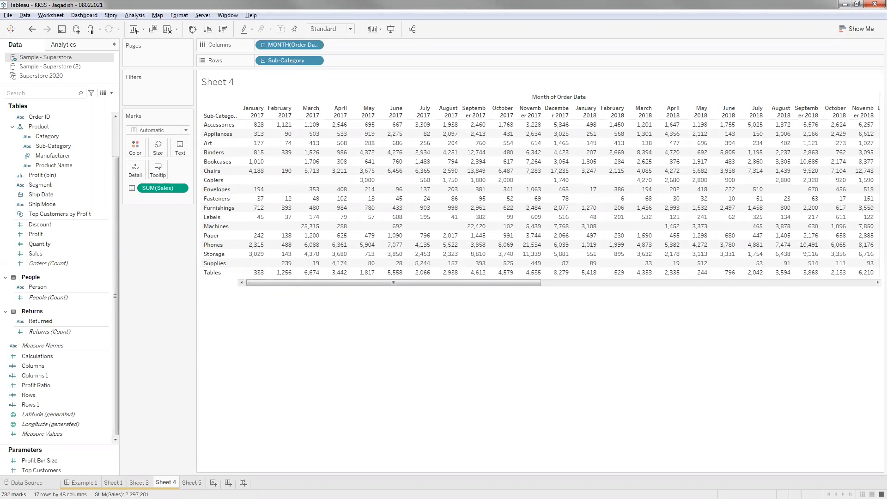
left_click(193, 483)
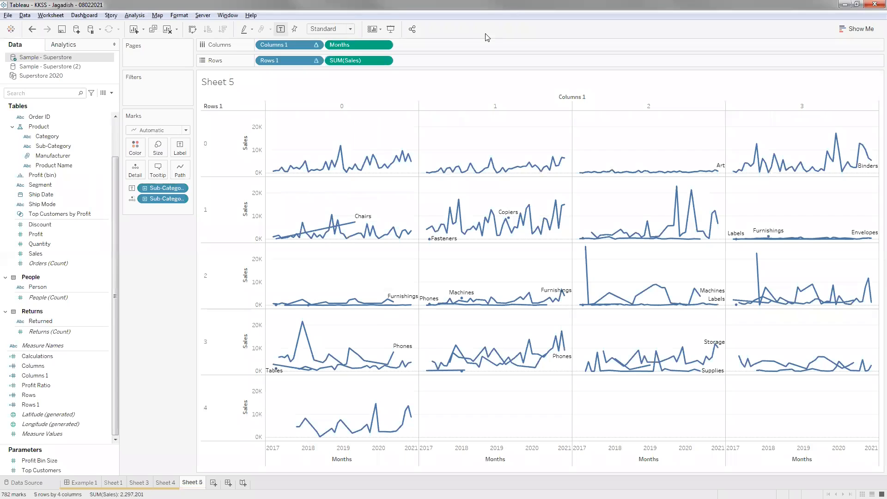
Add a copy of the Months field as detail on the marks, keeping Months on Columns
left_click(386, 46)
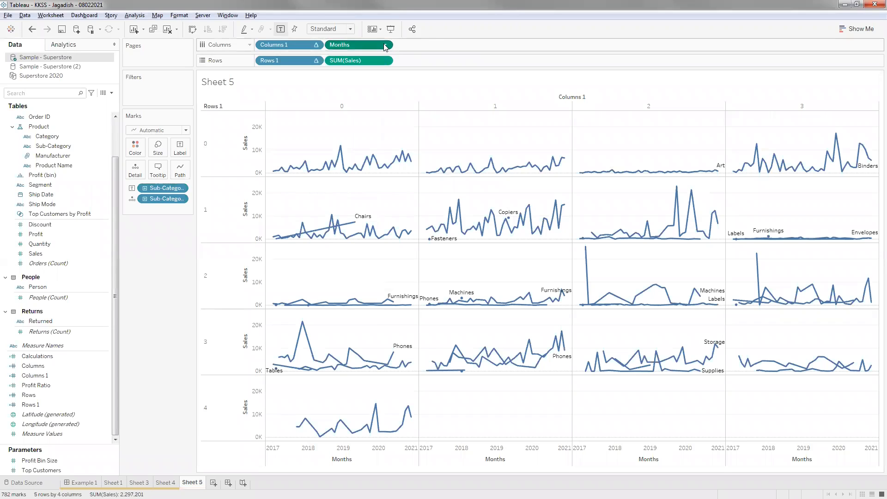
left_click(166, 283)
left_click_drag(363, 45, 140, 167)
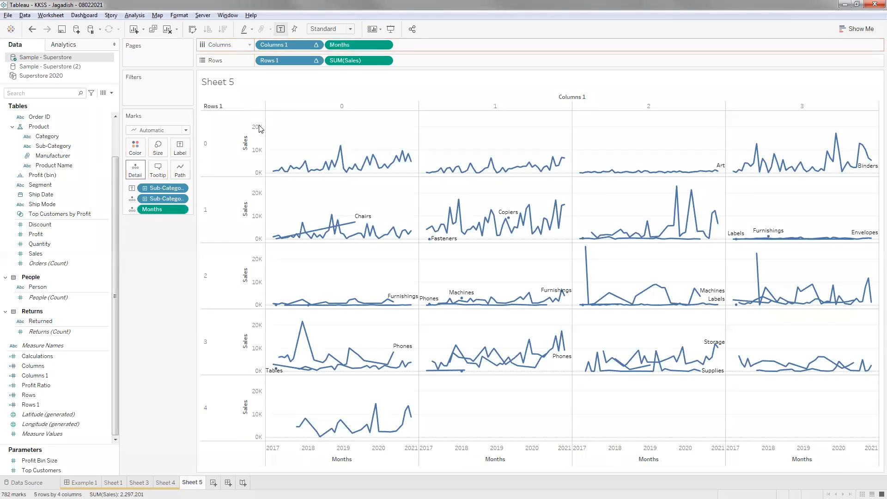
Convert the Months field on Columns to an attribute and fit the chart grid to the Entire View
left_click(386, 45)
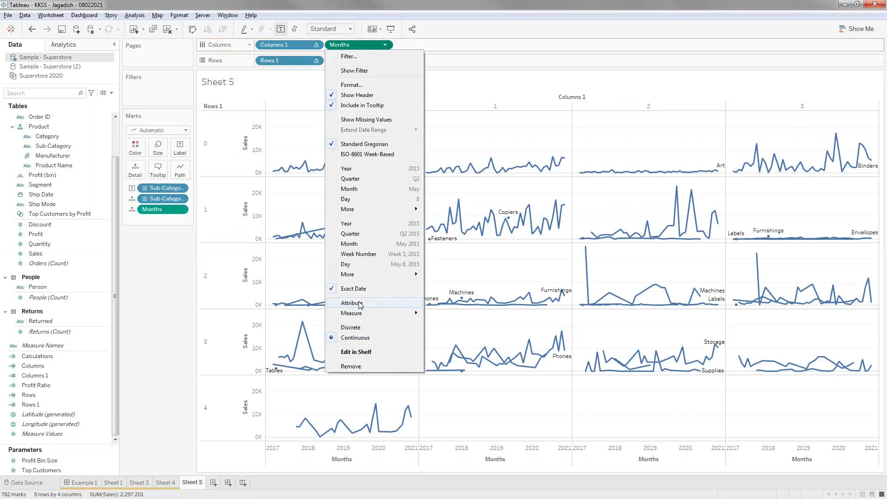
left_click(176, 276)
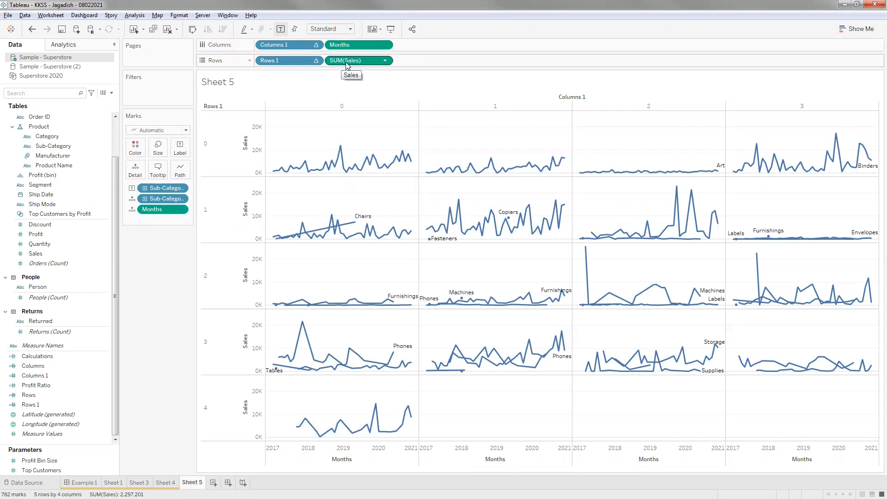
left_click(385, 45)
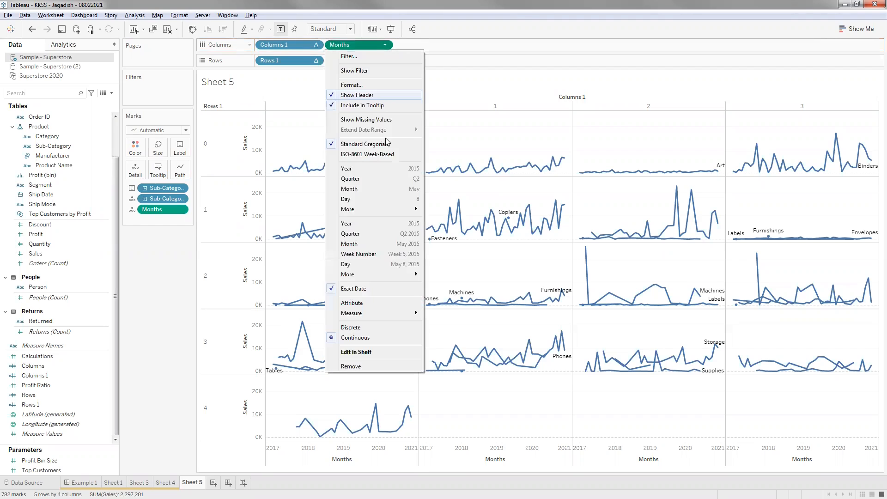
left_click(361, 306)
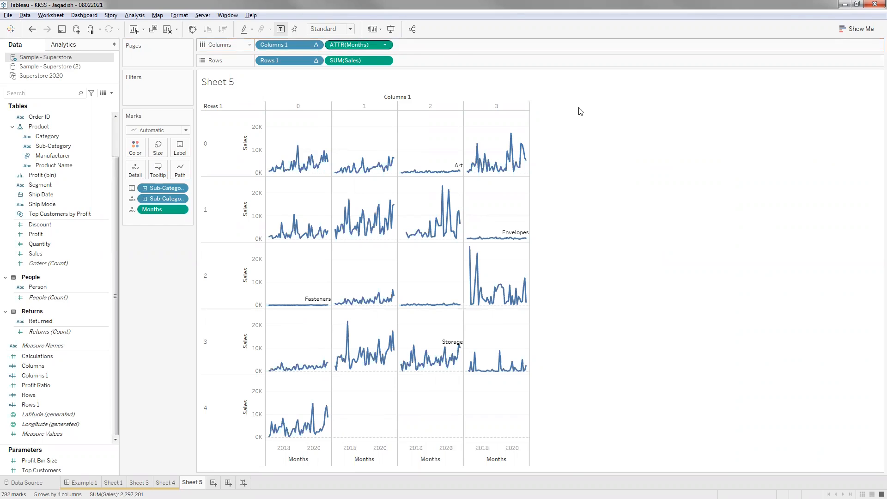
left_click(345, 29)
left_click(335, 61)
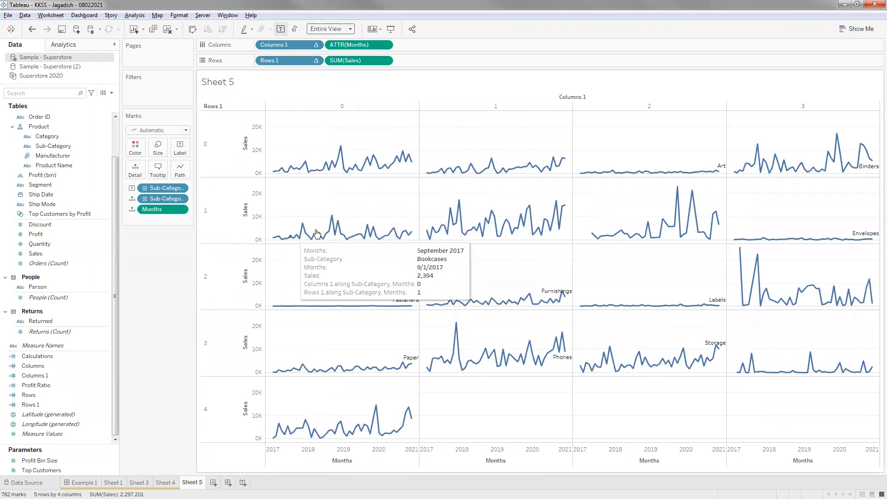
Examine the Bookcases line's monthly points and compare them with the Bookcases row in the Sheet 4 table
mouse_move(335, 236)
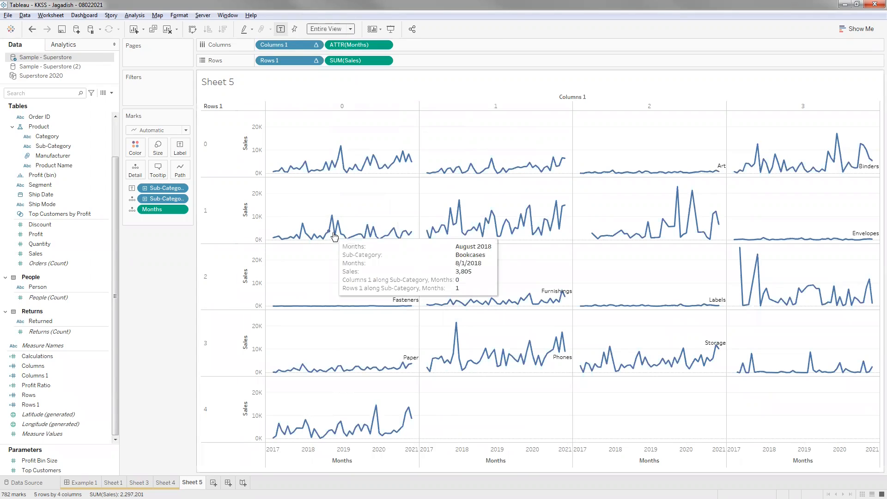
mouse_move(273, 243)
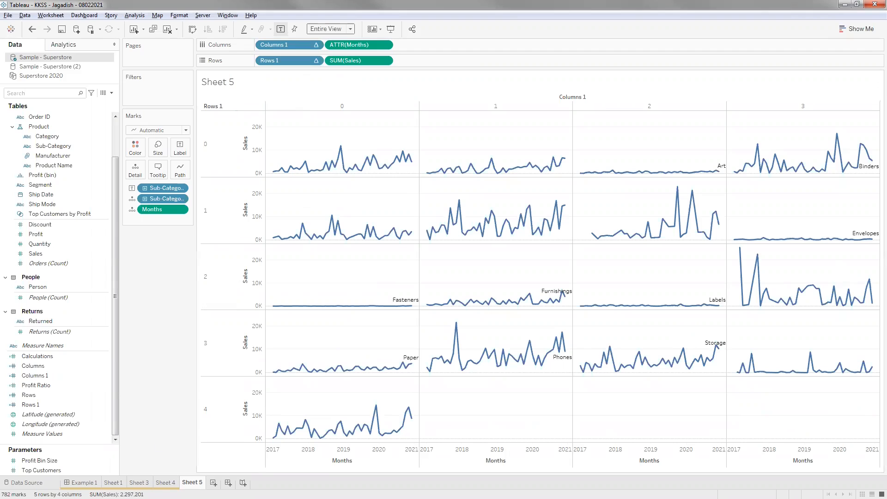
left_click(172, 482)
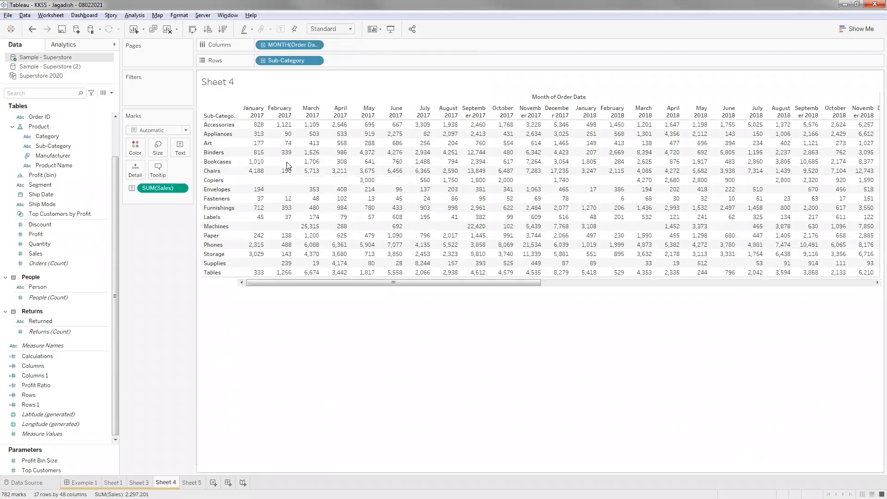
mouse_move(289, 175)
left_click(193, 483)
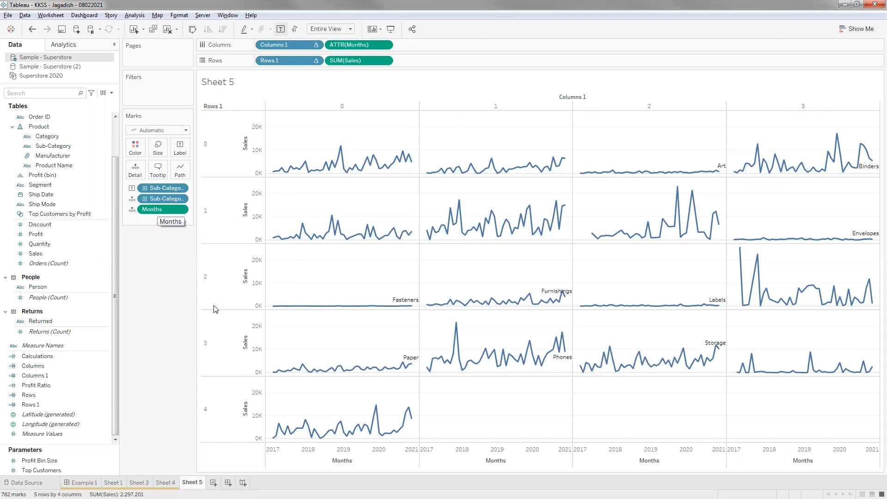
left_click(166, 482)
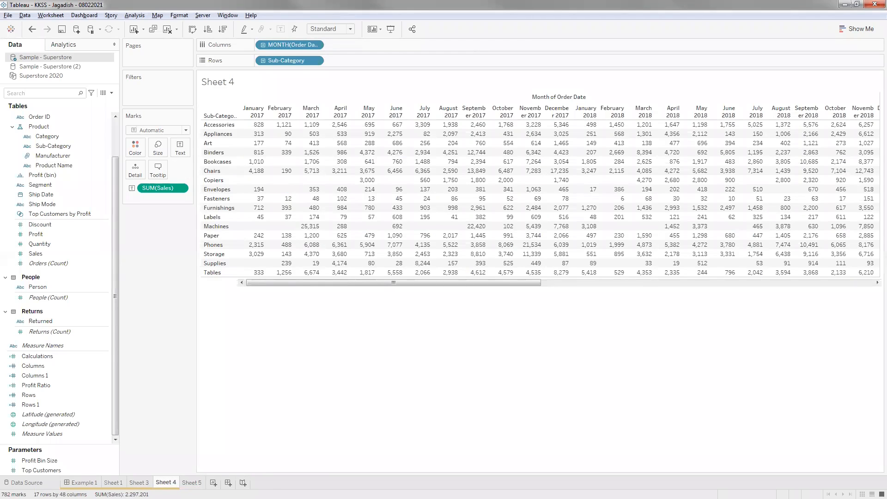
key("ctrl+Tab")
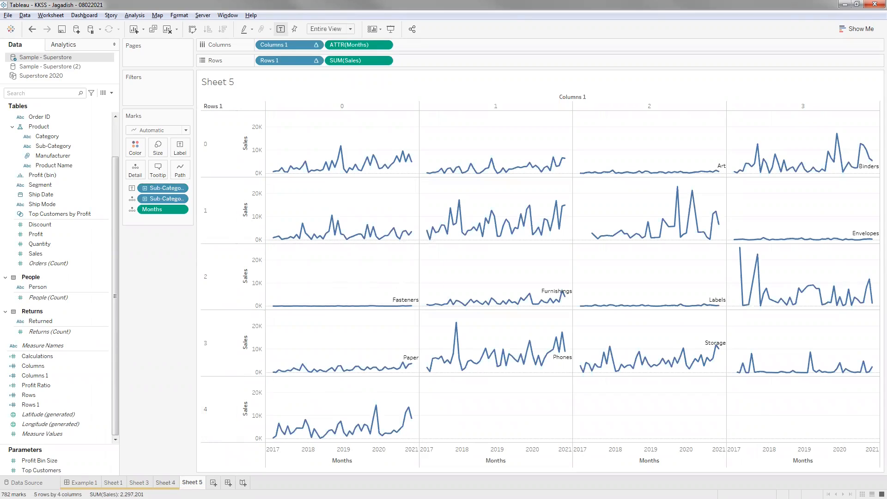
left_click(167, 482)
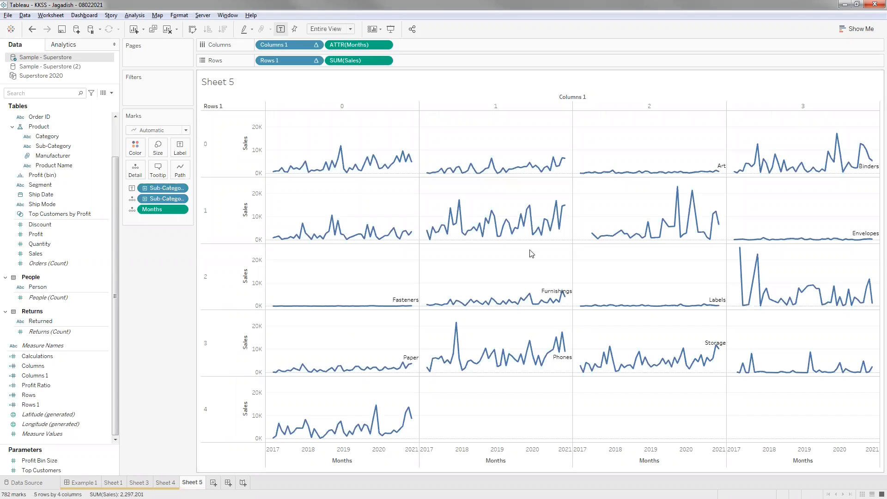
mouse_move(475, 224)
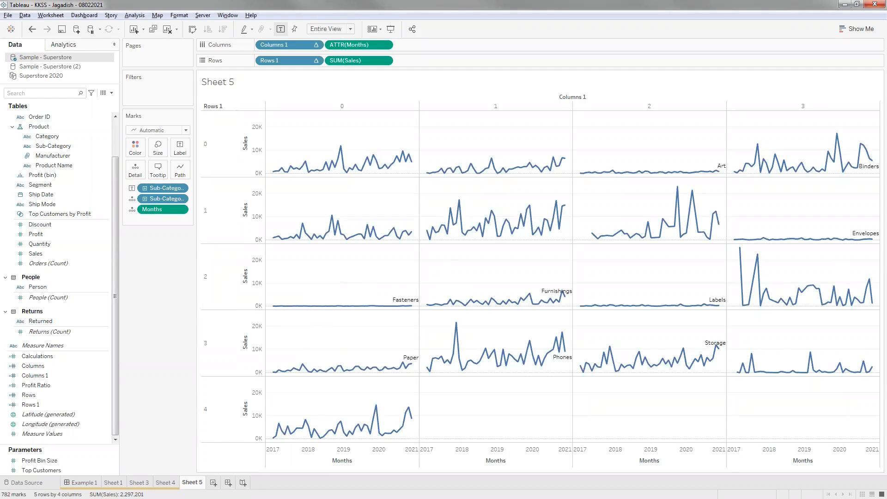
left_click(82, 482)
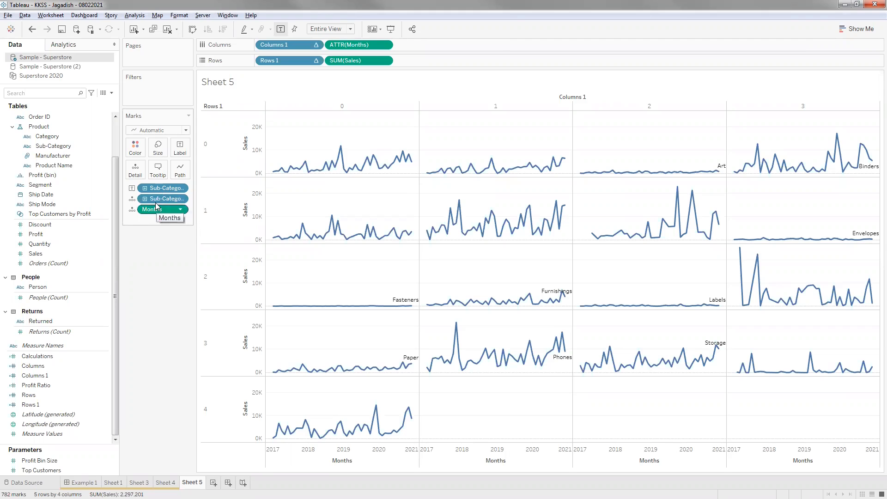
Try Months above the Sub-Category detail field on the marks and restore the order with Sub-Category first
mouse_move(153, 212)
left_mouse_down()
mouse_move(148, 197)
mouse_move(161, 199)
left_mouse_up()
mouse_move(390, 235)
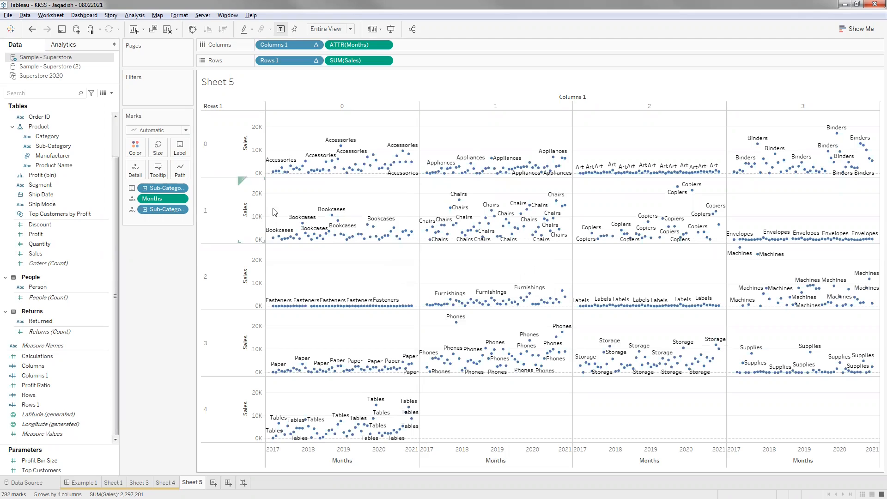
mouse_move(272, 241)
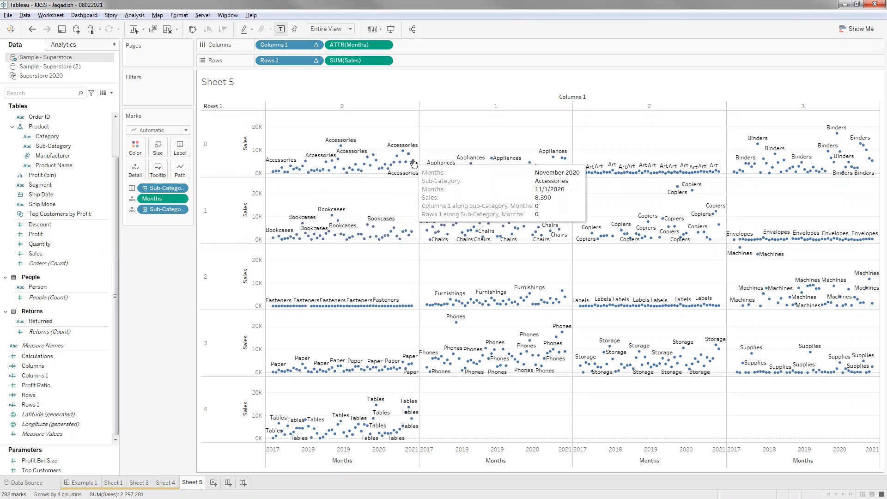
mouse_move(274, 175)
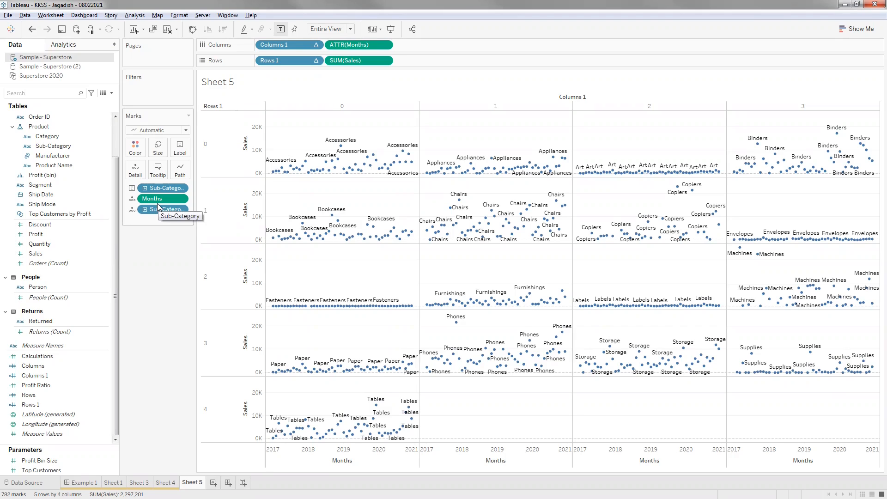
left_click_drag(158, 207, 155, 193)
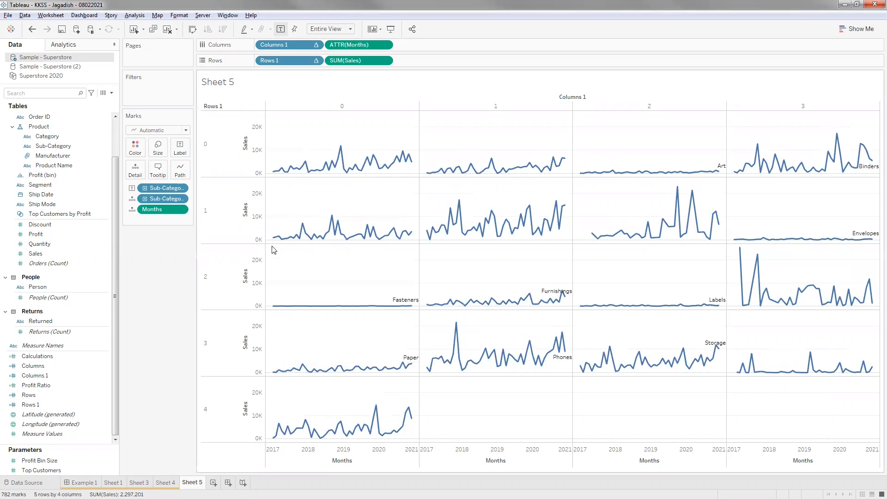
Set the Sub-Category mark labels to appear at the line ends
left_click(180, 149)
left_click(209, 268)
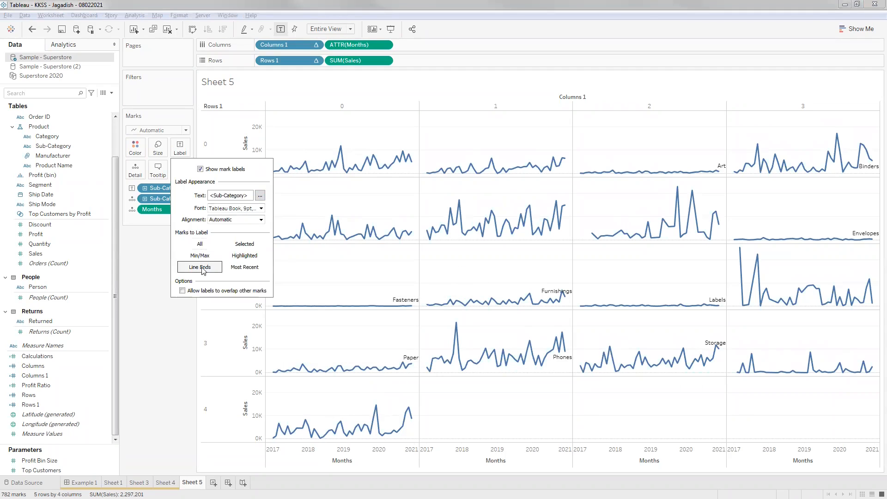
left_click(145, 280)
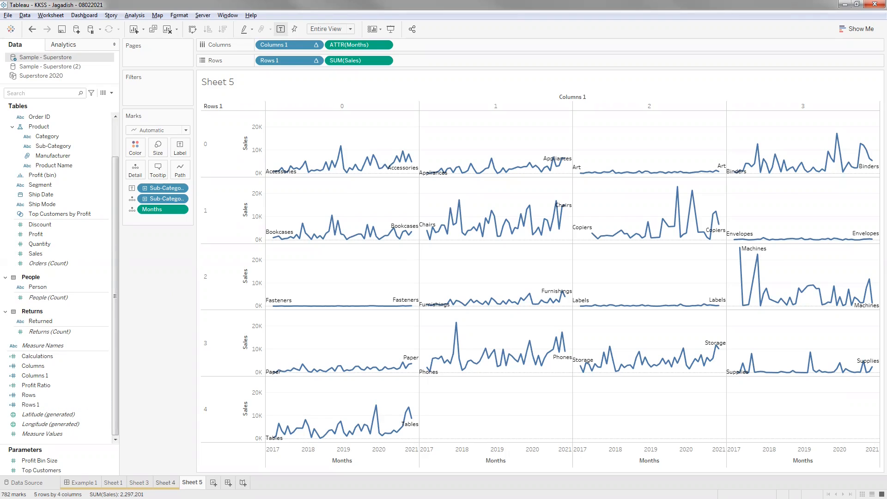
Review the Bookcases row around February 2017 in the Sheet 4 table and return to Sheet 5
left_click(166, 482)
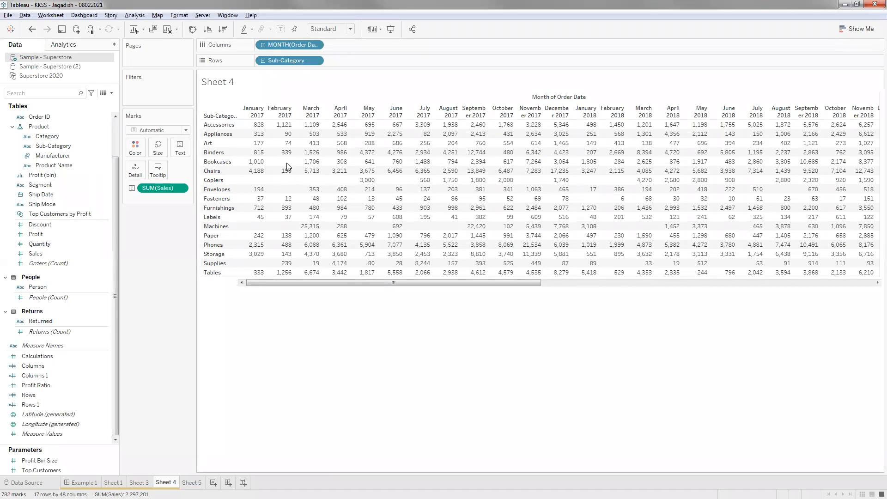
mouse_move(288, 162)
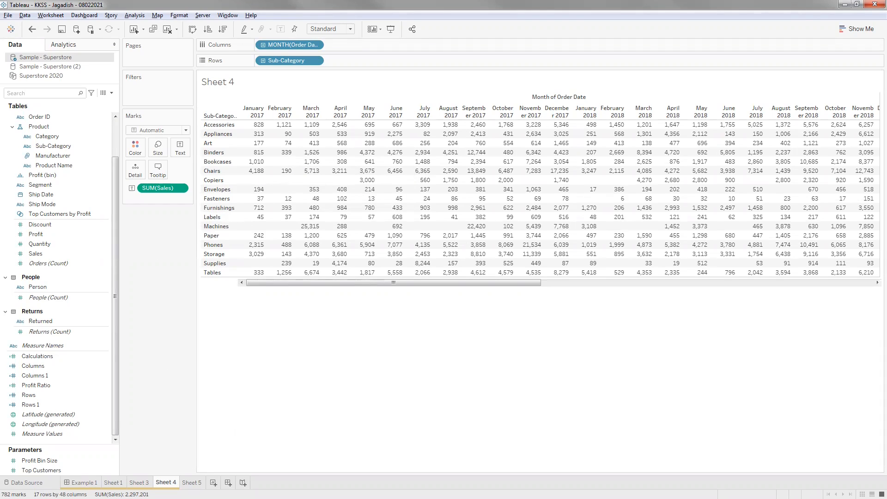
left_click(194, 483)
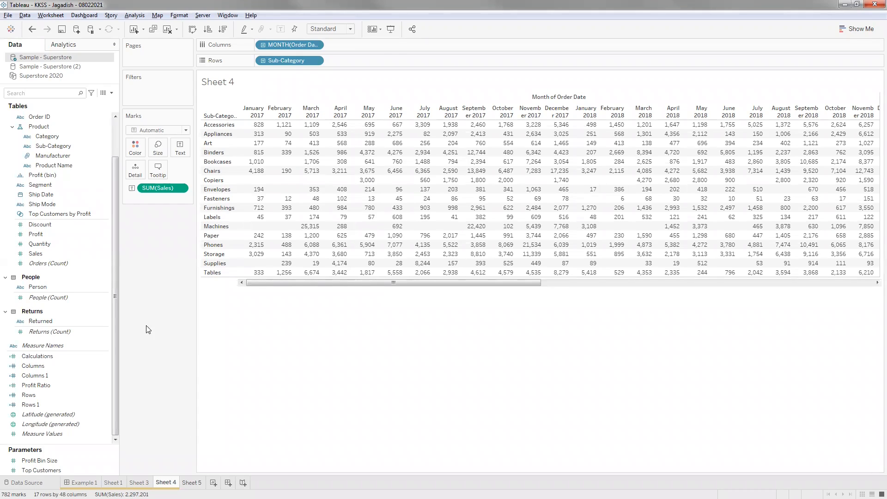